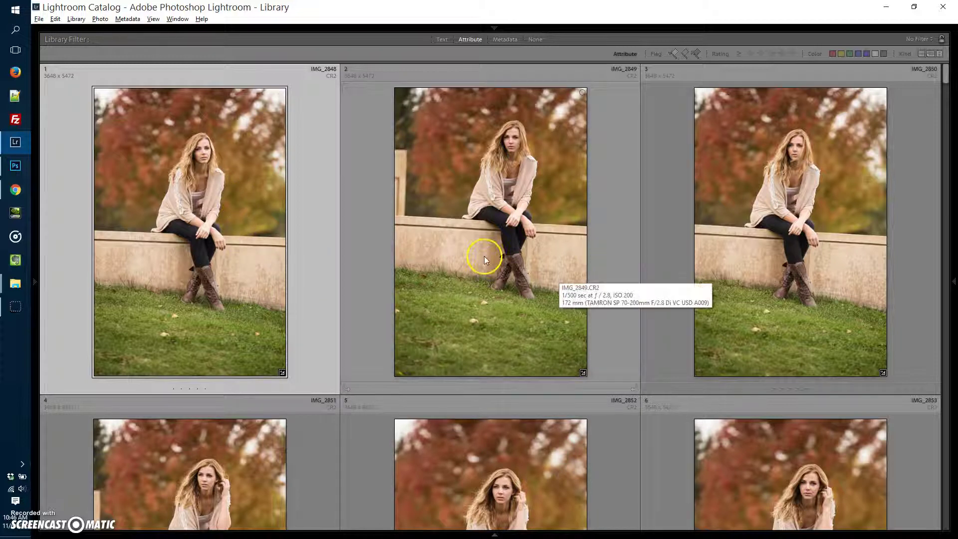
Flag photos 1–12: picks on 1, 4, 5, 10 and 12, reject 2, 3, 7–9 and 11
scroll(484, 256, "down", 3)
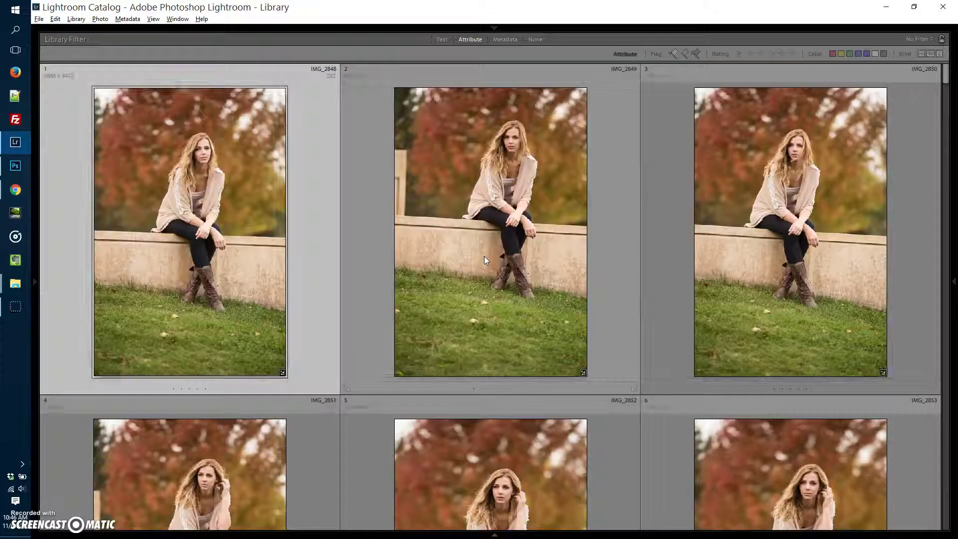
scroll(379, 263, "up", 3)
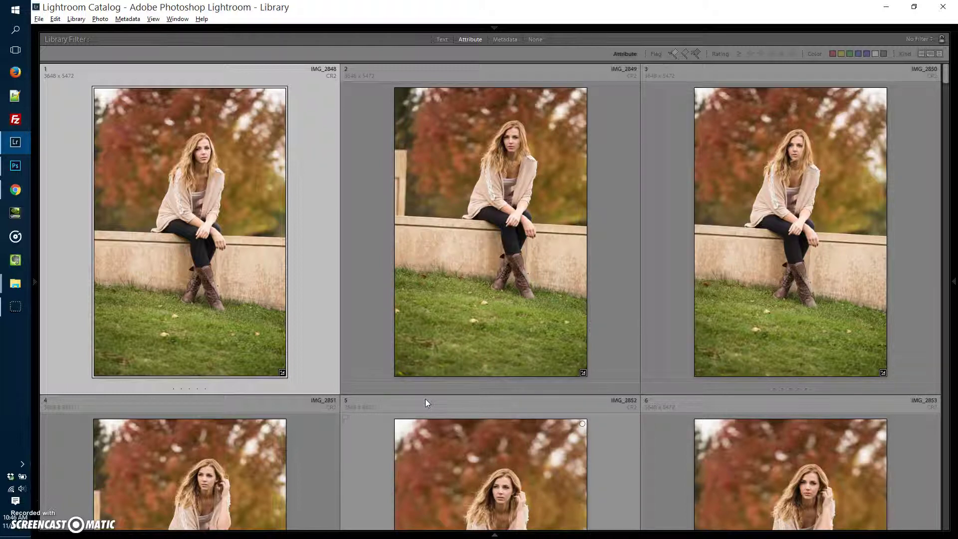
key("p")
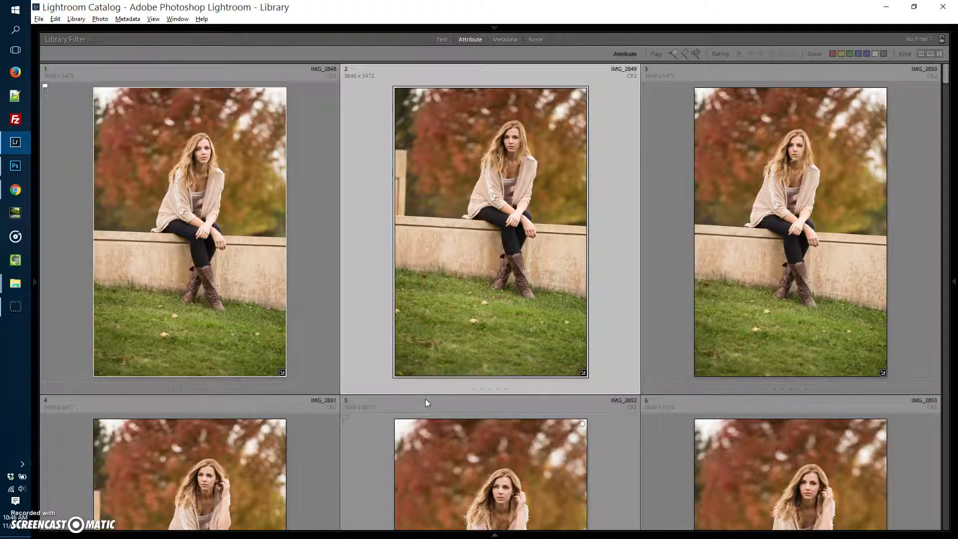
key("x")
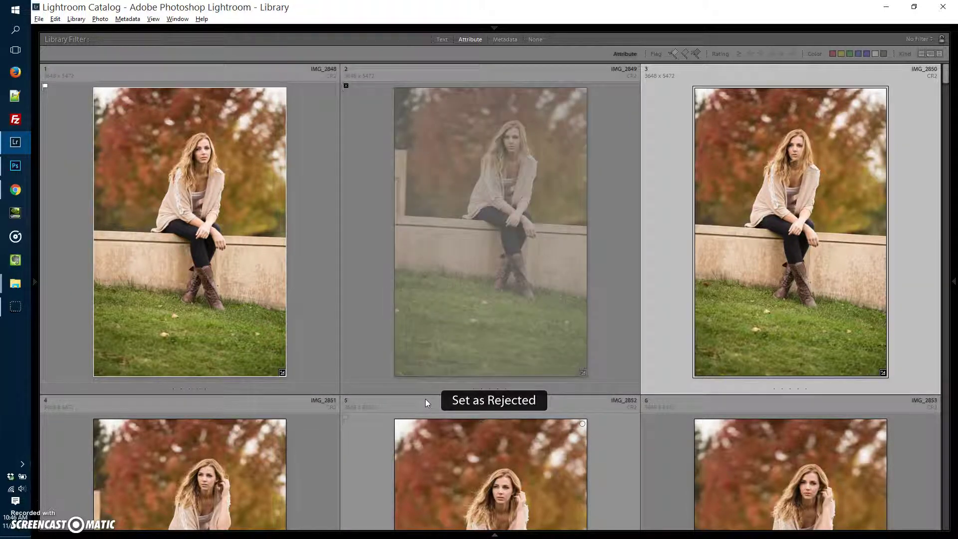
key("x")
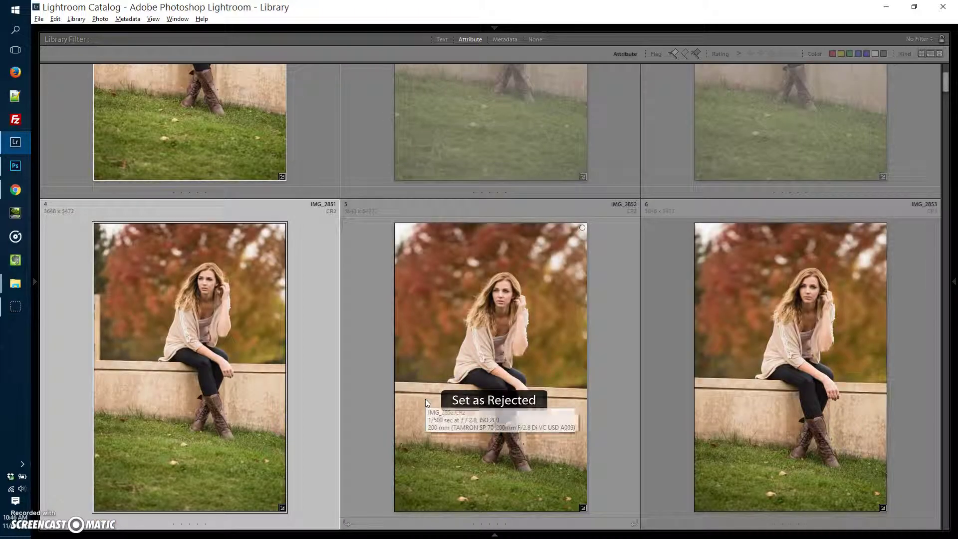
key("p")
key("p")
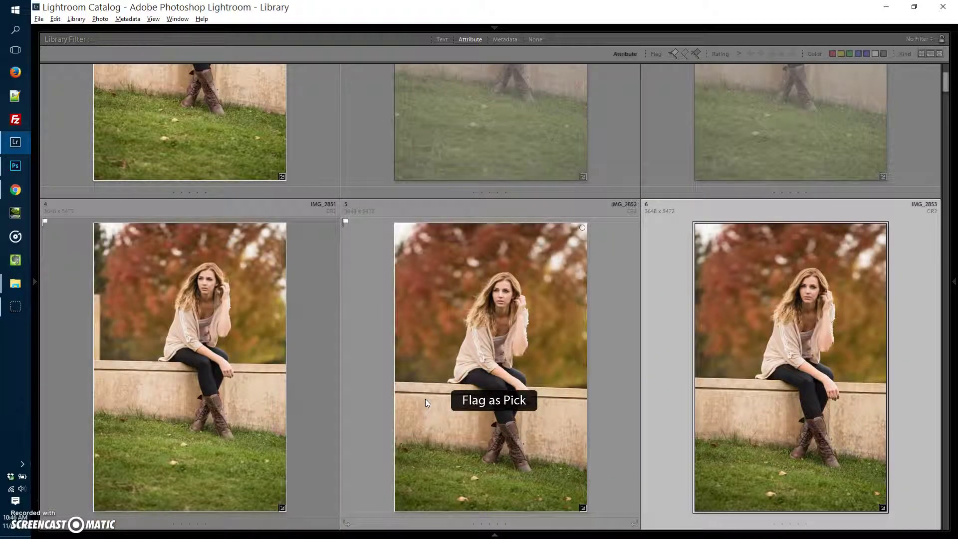
key("p")
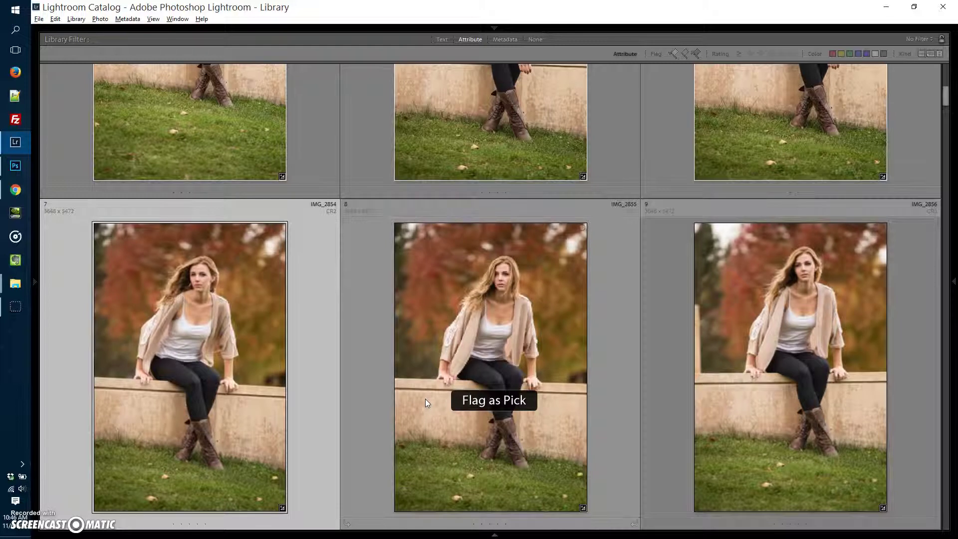
key("x")
key("x")
key("x")
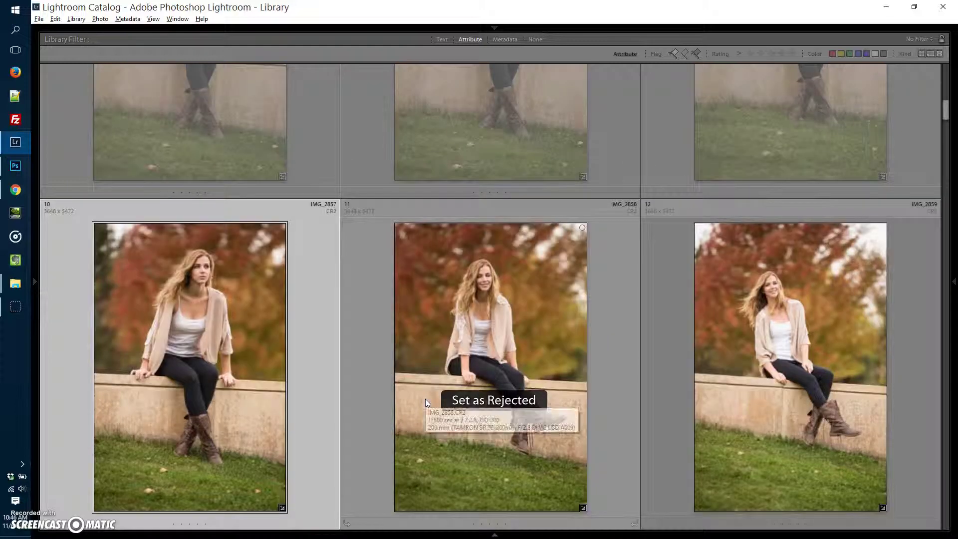
key("p")
key("x")
key("p")
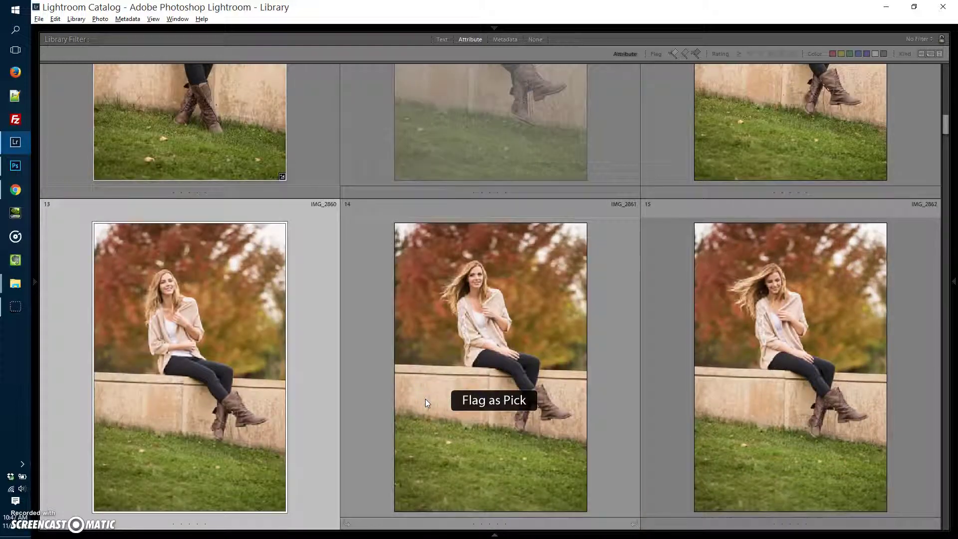
key("z")
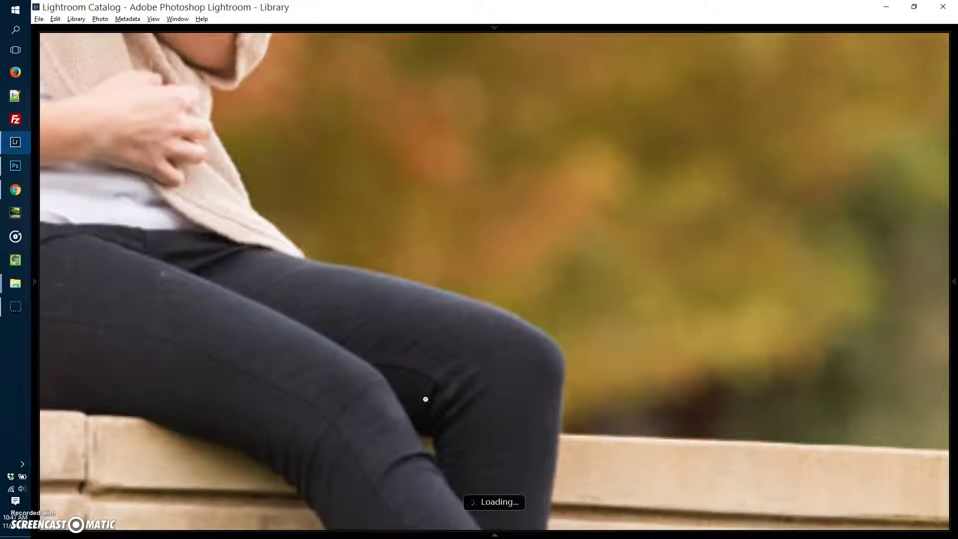
key("g")
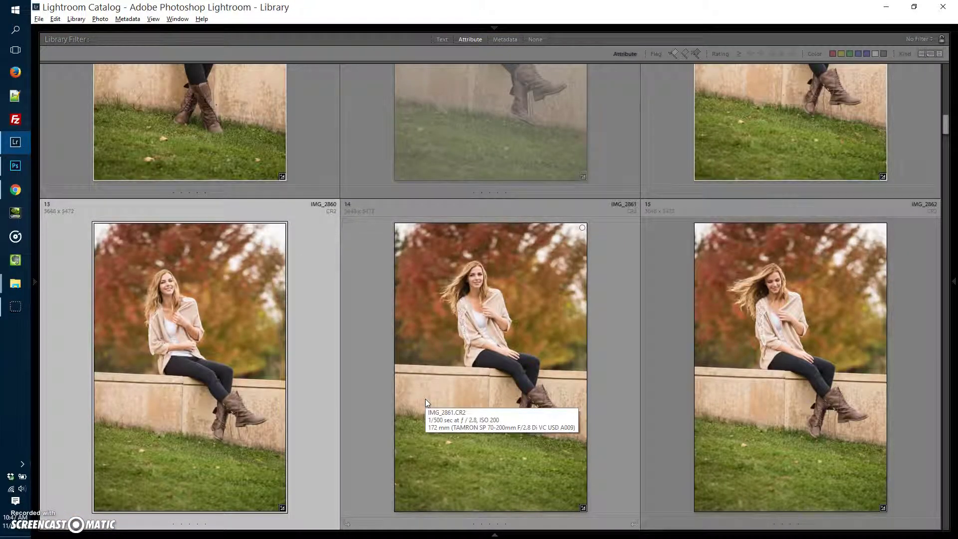
Flag photos 13–30: picks on 13–16 and 21, reject 17–20, 22, 23 and 28–30
key("p")
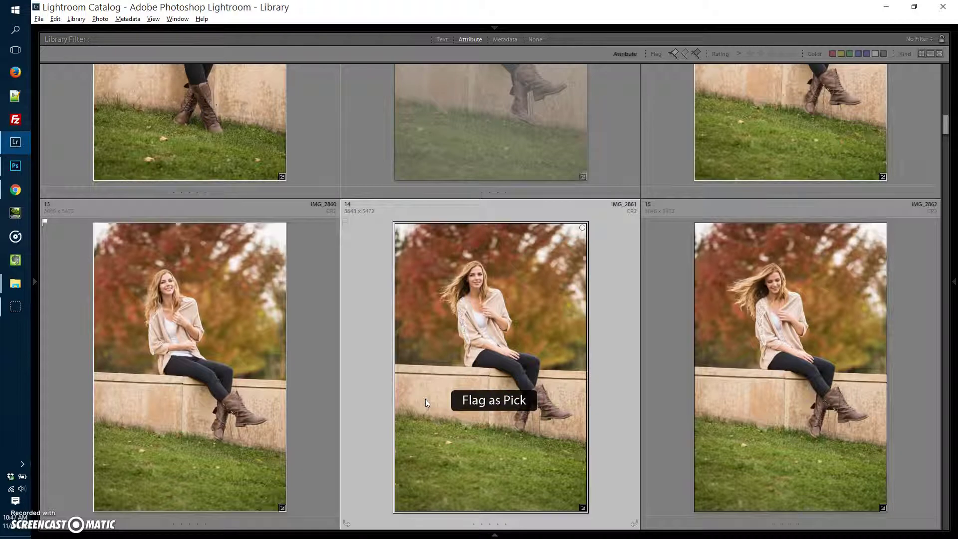
key("p")
key("p")
key("p")
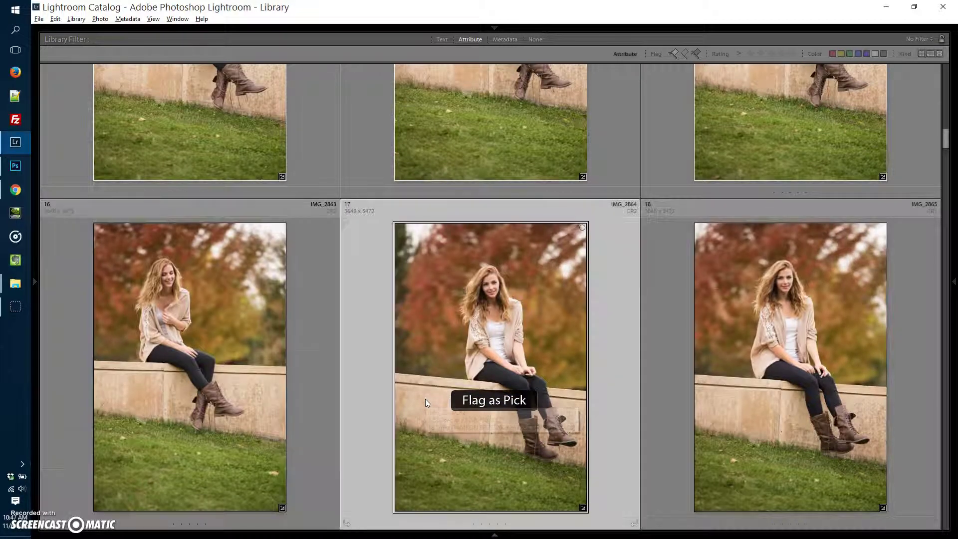
key("x")
key("x")
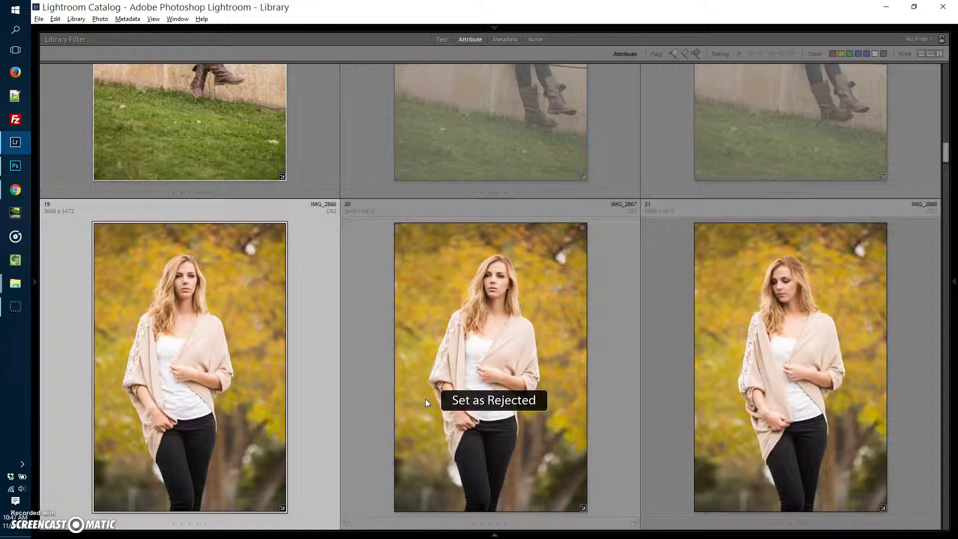
key("x")
key("x")
key("p")
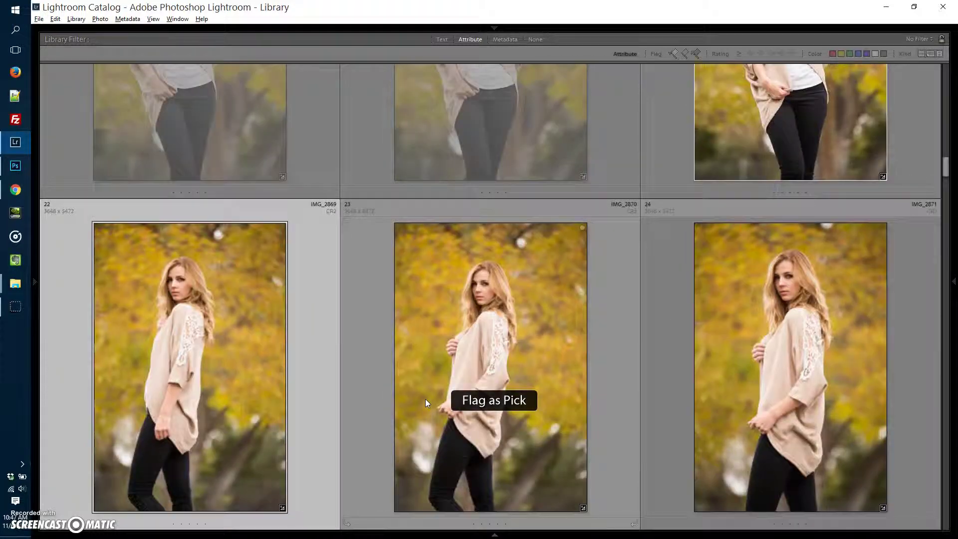
key("x")
key("x")
key("p")
key("x")
key("x")
key("x")
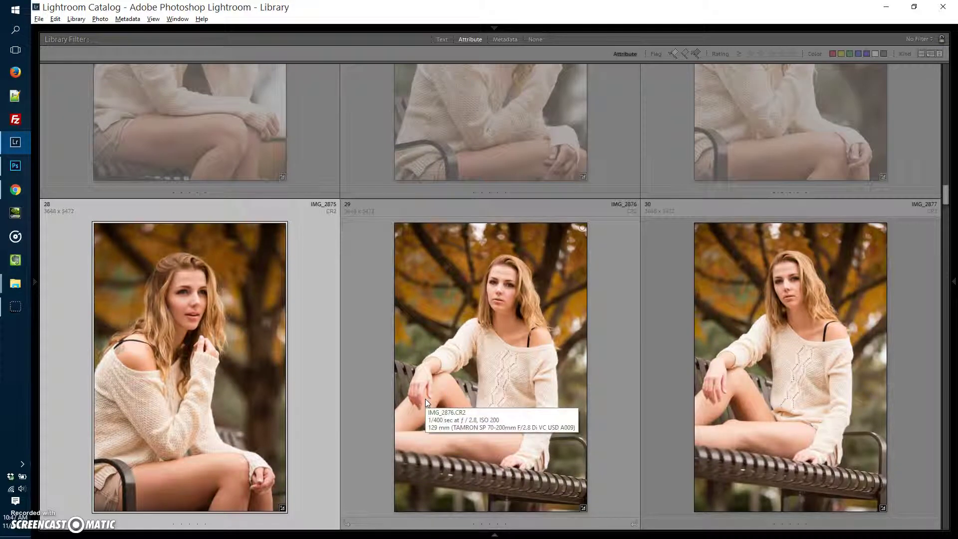
key("x")
key("x")
key("x")
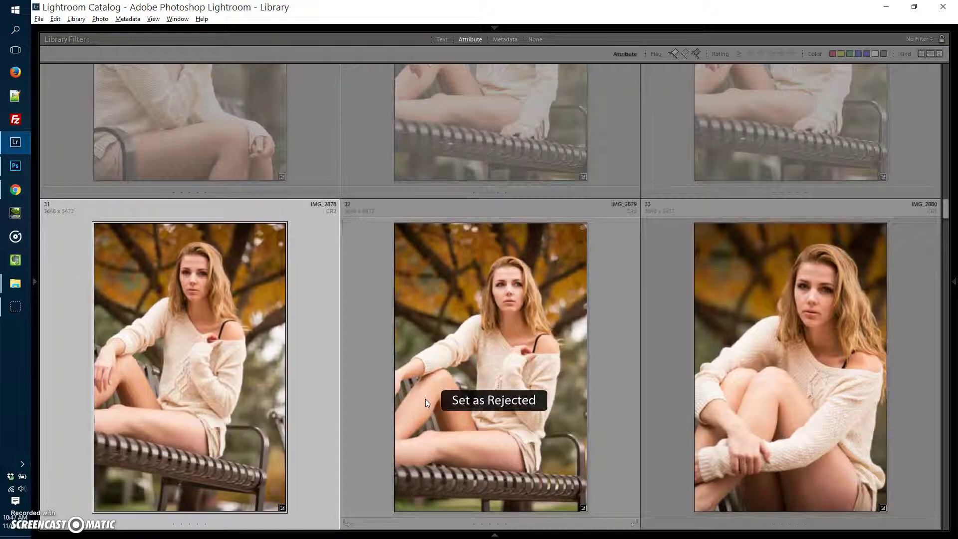
key("x")
key("x")
Flag photos 31–42: picks on 33–36, 38, 40 and 42, reject 31, 32, 37, 39 and 41
key("p")
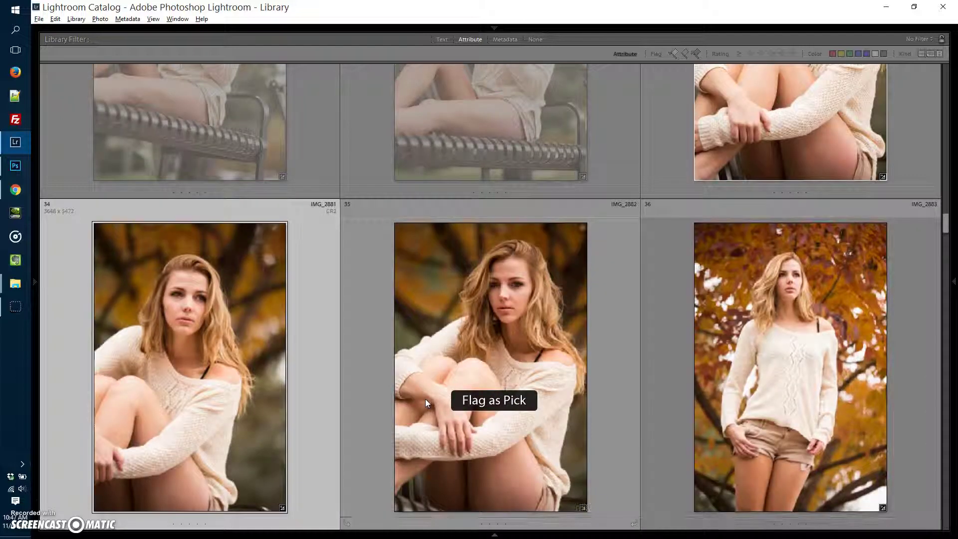
key("p")
key("p")
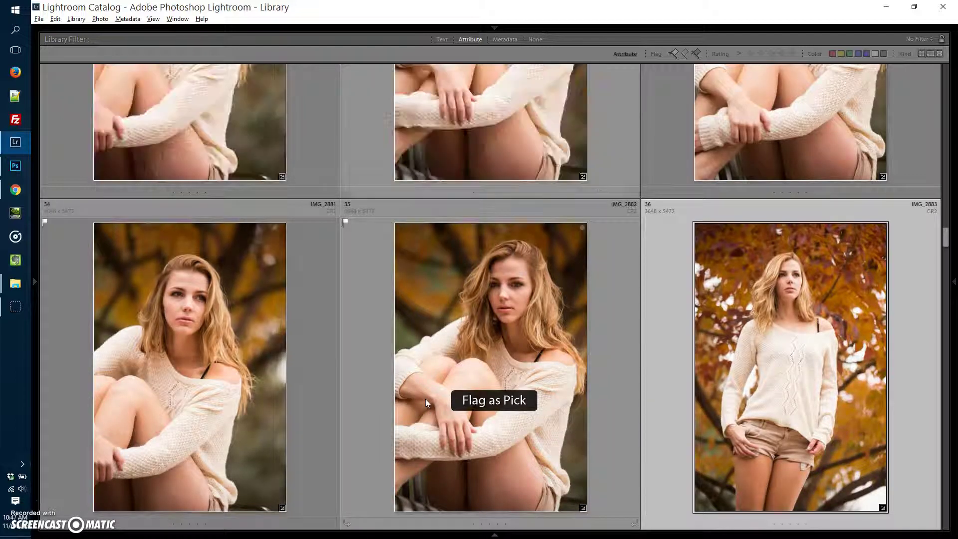
key("p")
key("x")
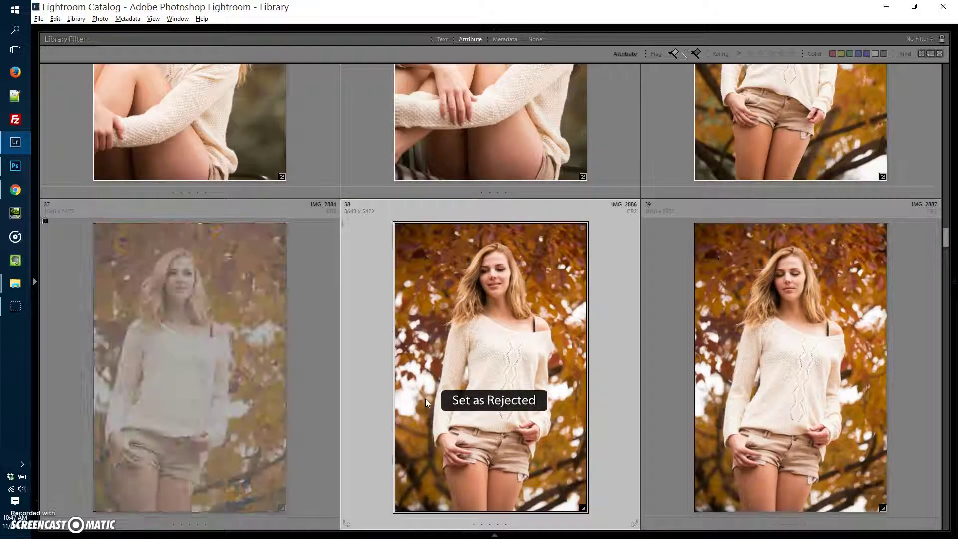
key("p")
key("x")
key("p")
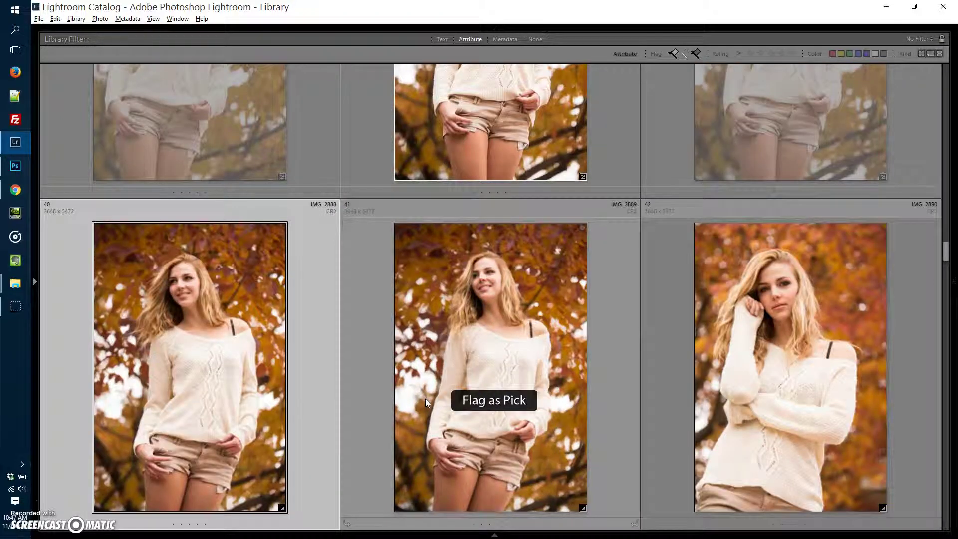
key("x")
key("p")
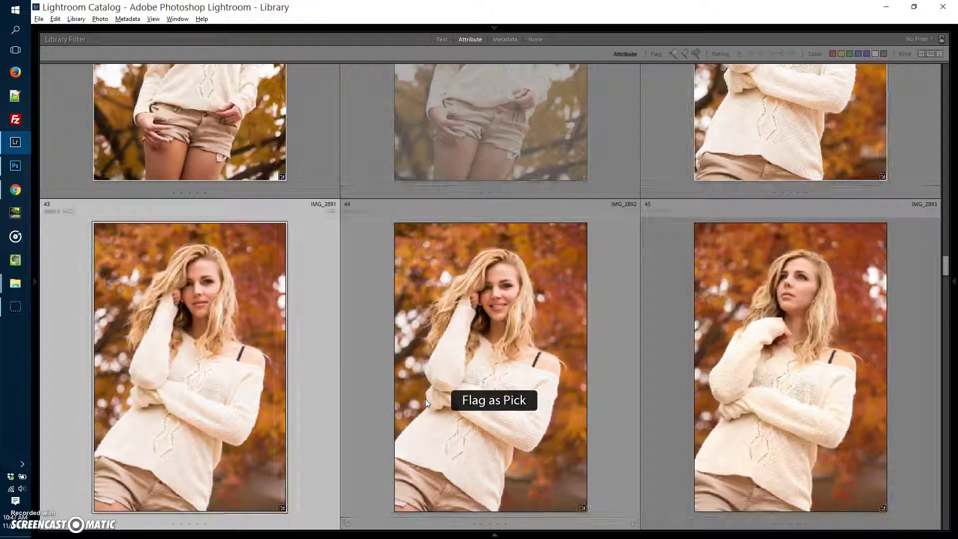
key("p")
key("p")
key("p")
key("p")
Flag photos 47–61: picks on 48–56, 60 and 61, reject 47 and 57–59
key("x")
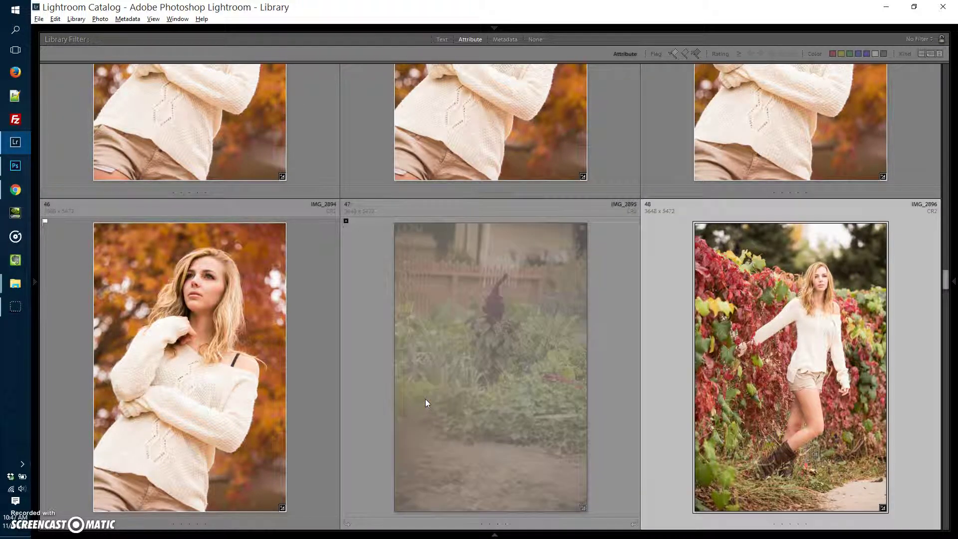
key("p")
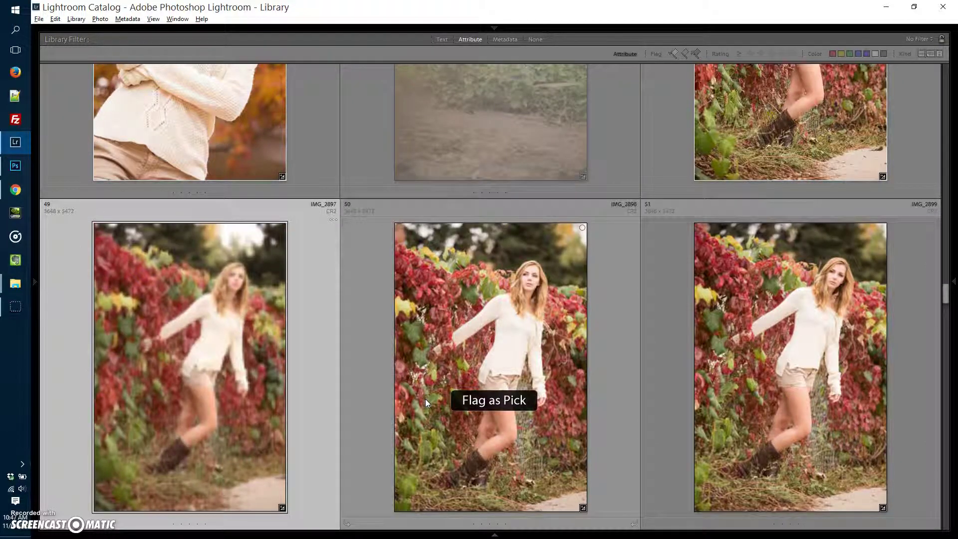
key("p")
key("p")
key("p")
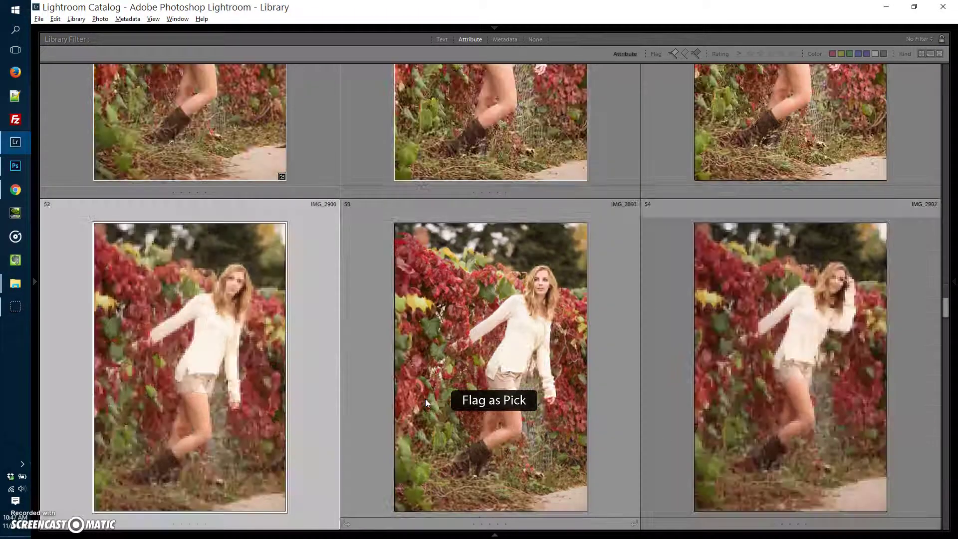
key("p")
key("p")
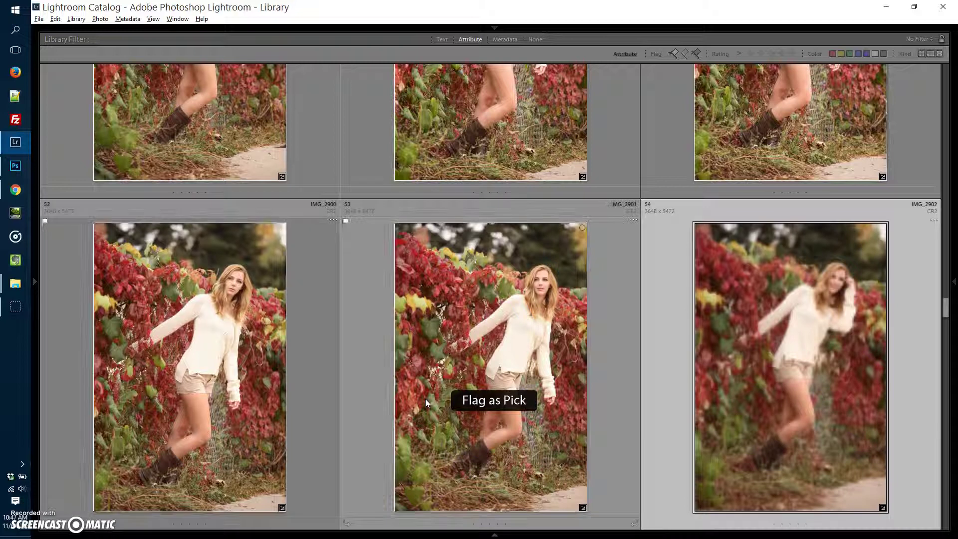
key("p")
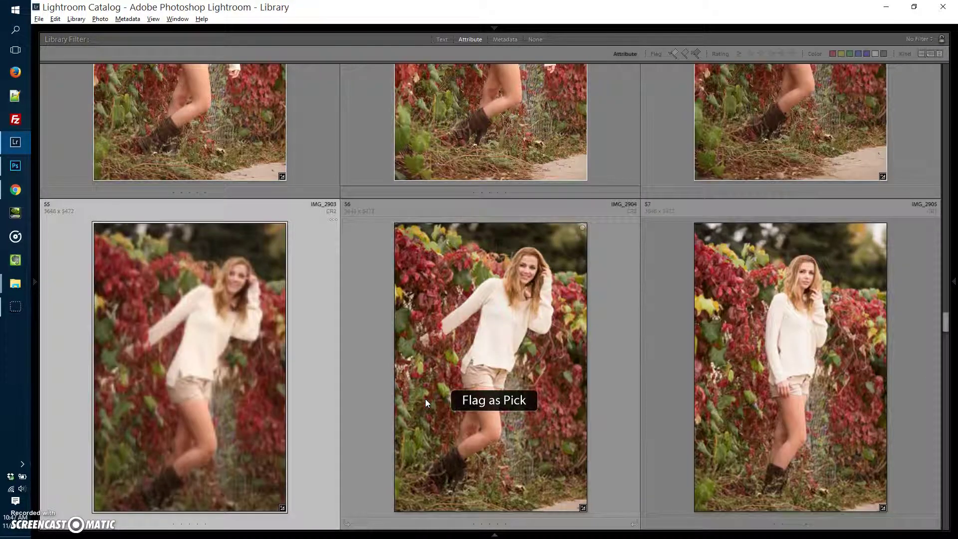
key("p")
key("p")
key("x")
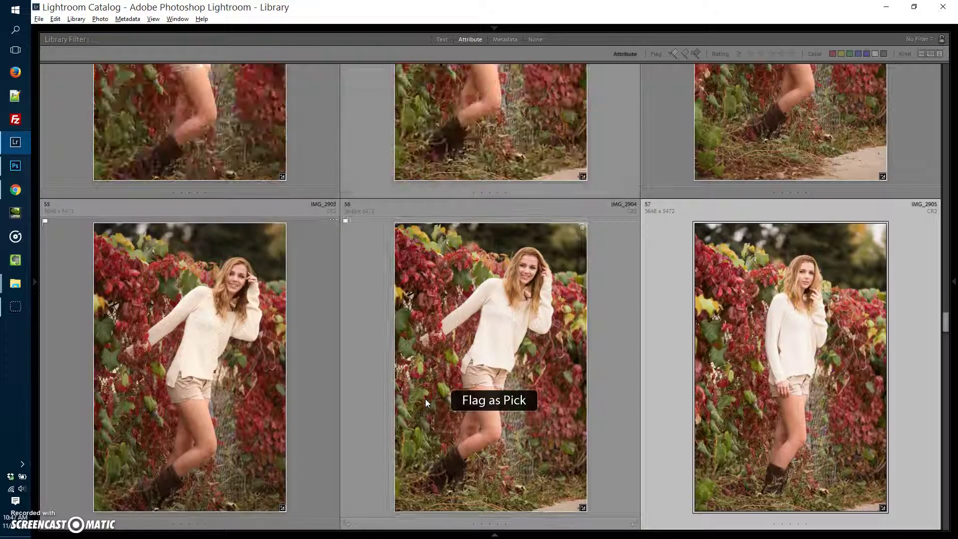
key("x")
key("x")
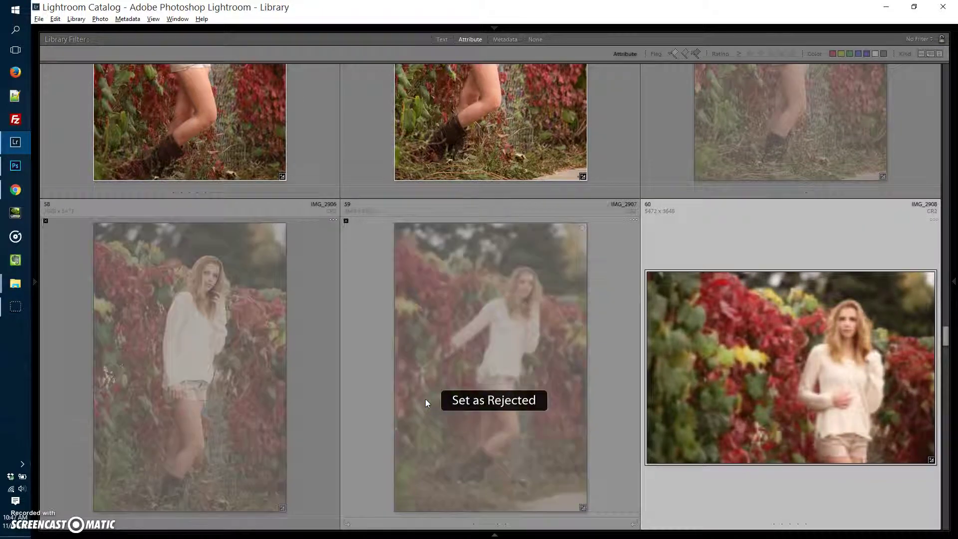
key("p")
key("p")
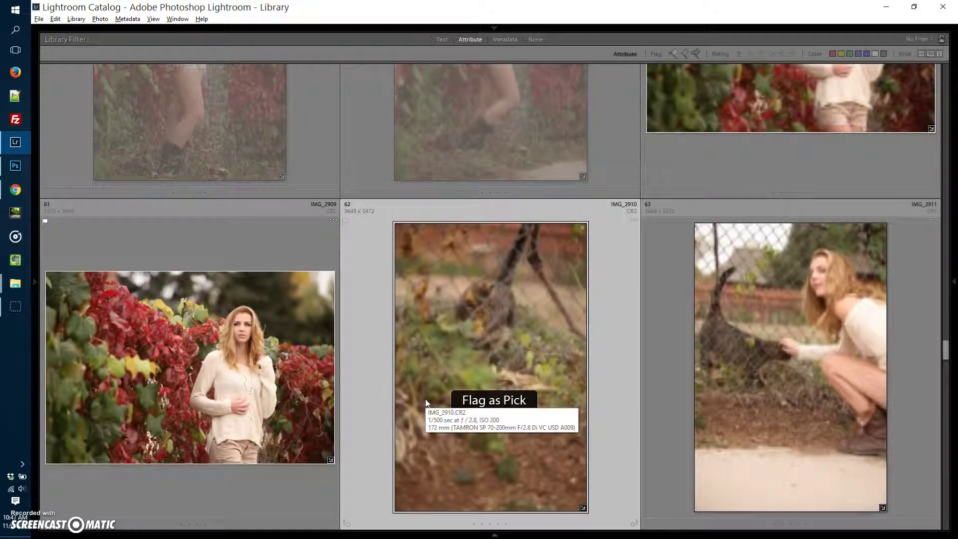
key("p")
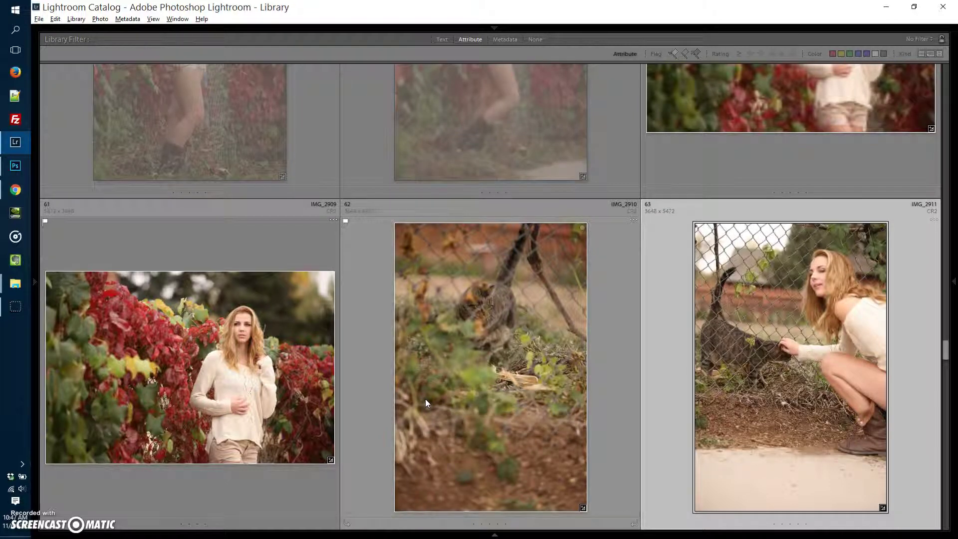
Flag photos 63–79: reject 64, 73 and 76, pick the rest, then return to the top
key("p")
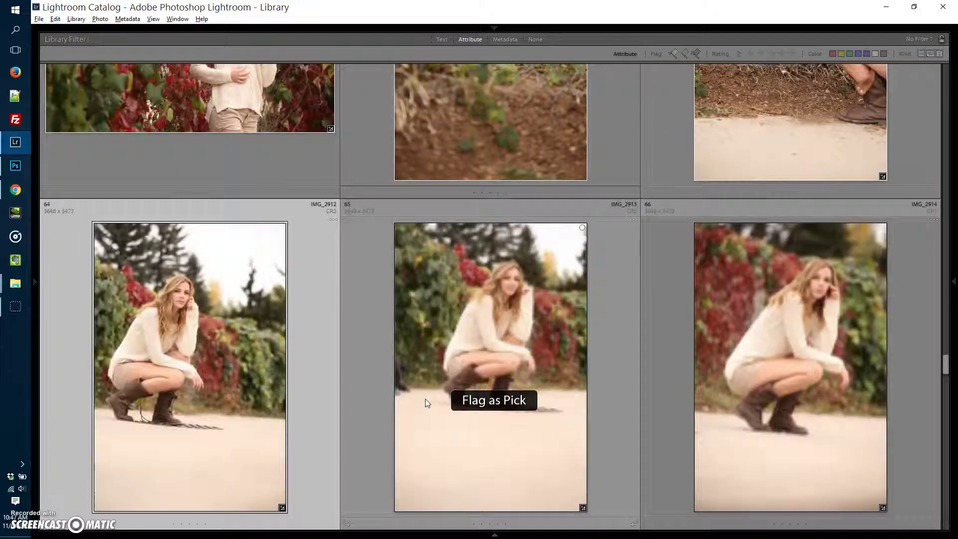
key("x")
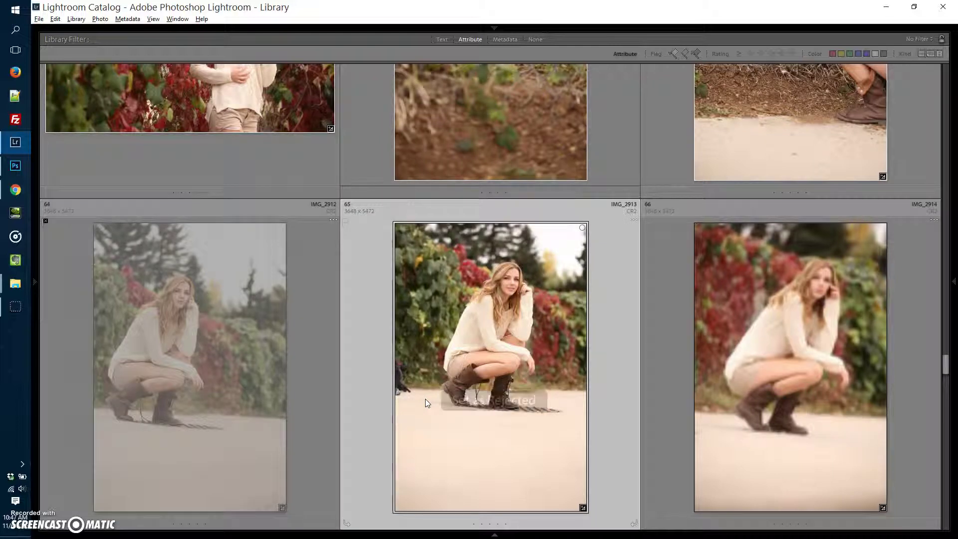
key("p")
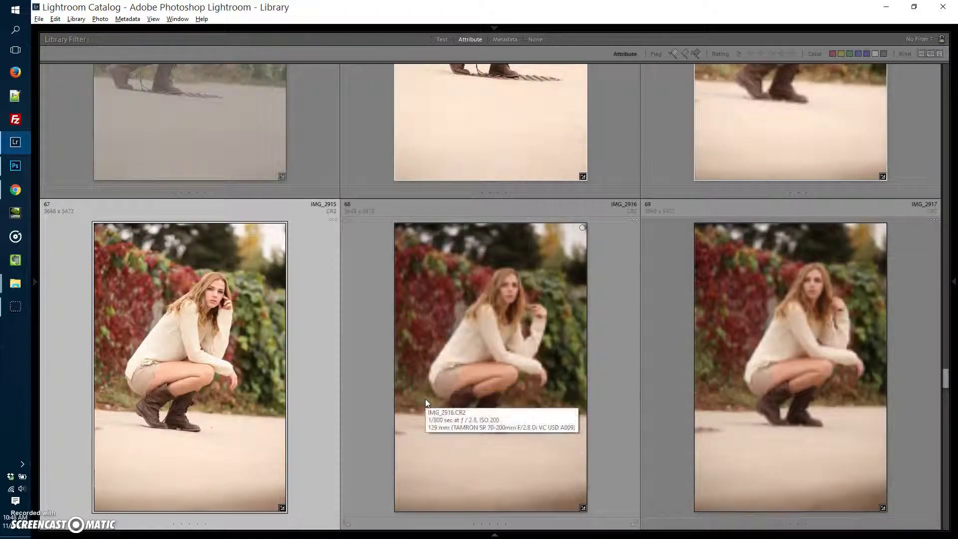
key("p")
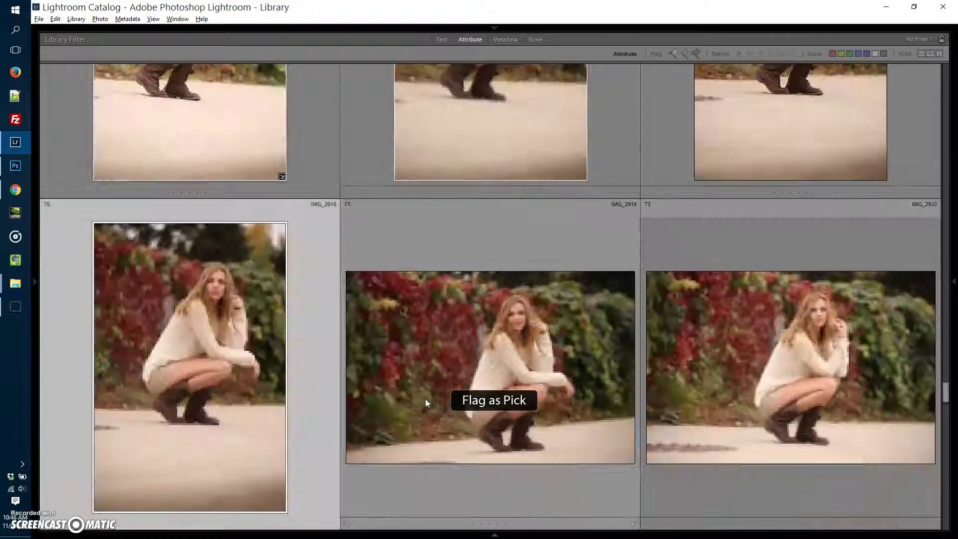
key("p")
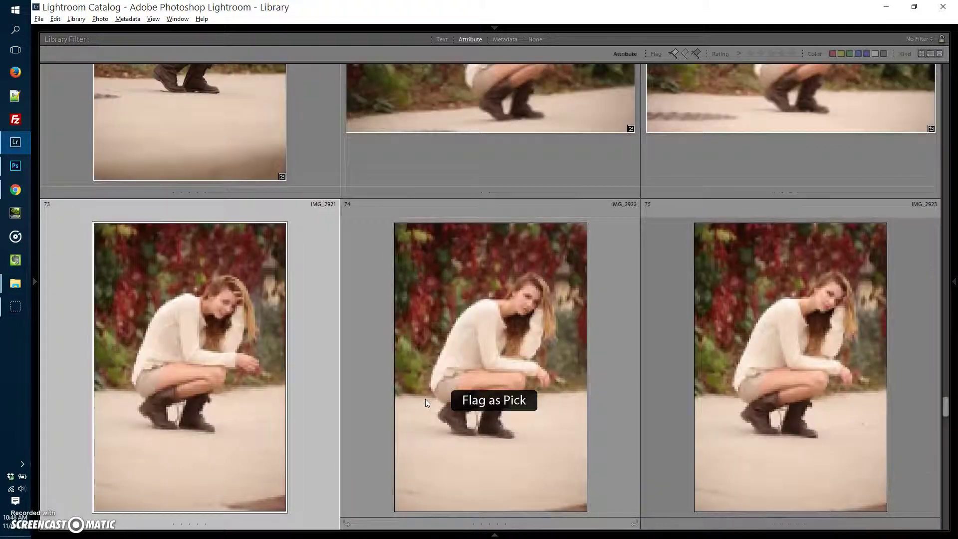
key("x")
key("p")
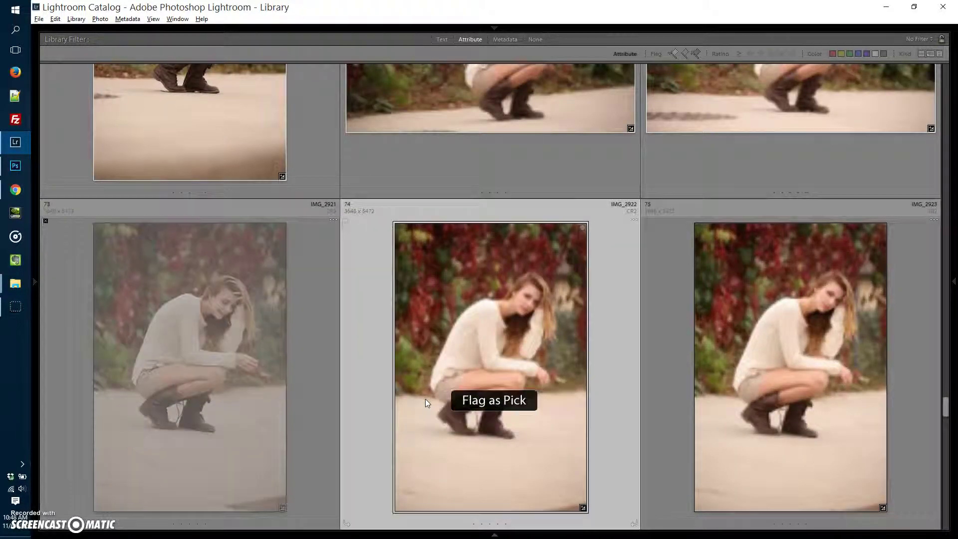
key("p")
key("x")
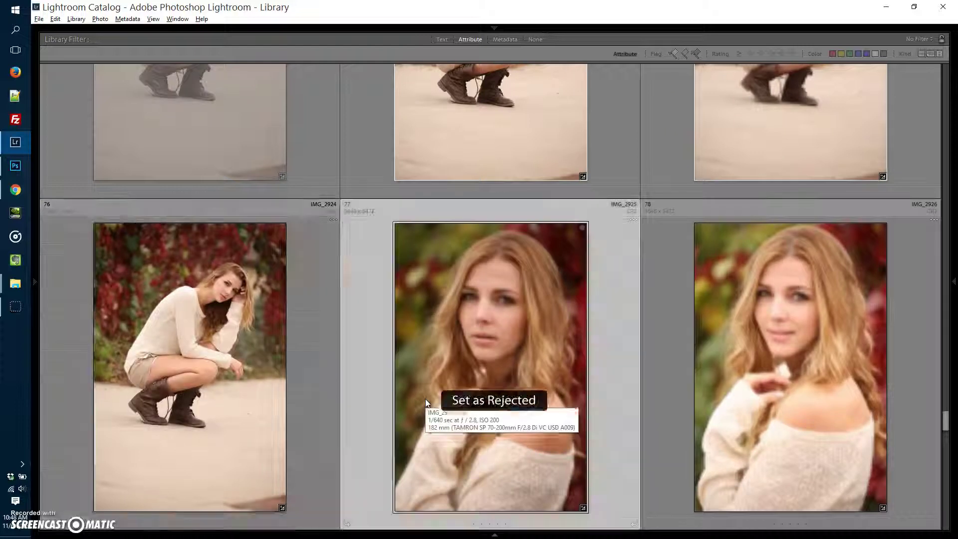
key("p")
key("p")
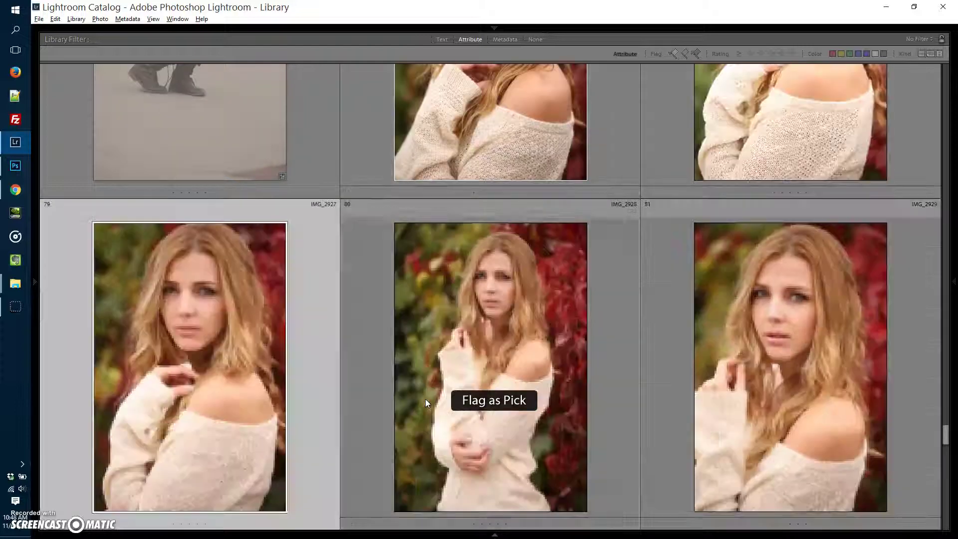
key("p")
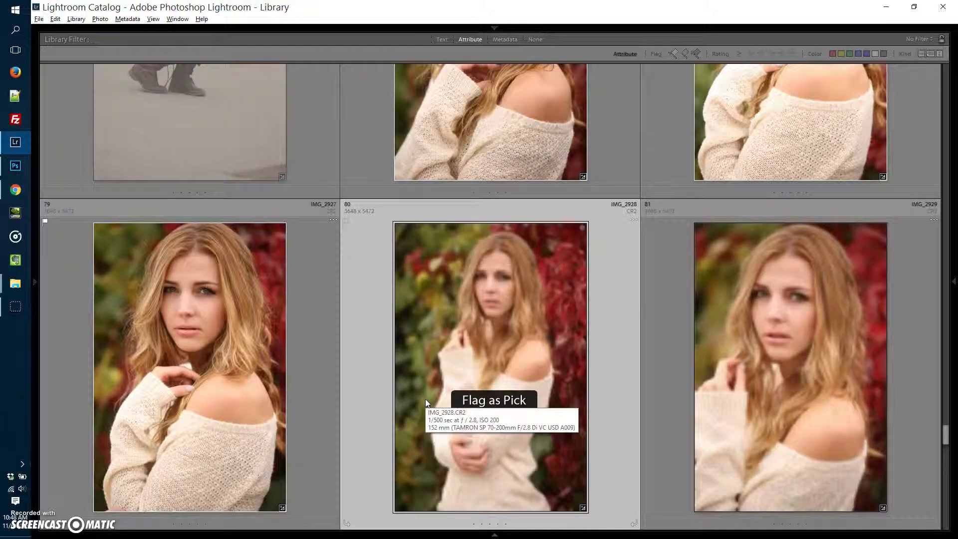
key("p")
key("p")
scroll(360, 402, "up", 15)
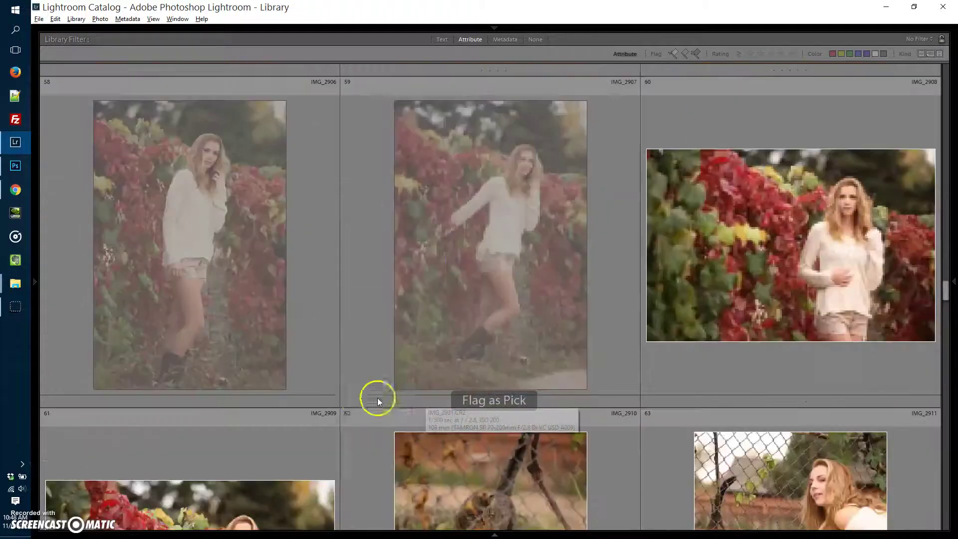
scroll(300, 394, "up", 5)
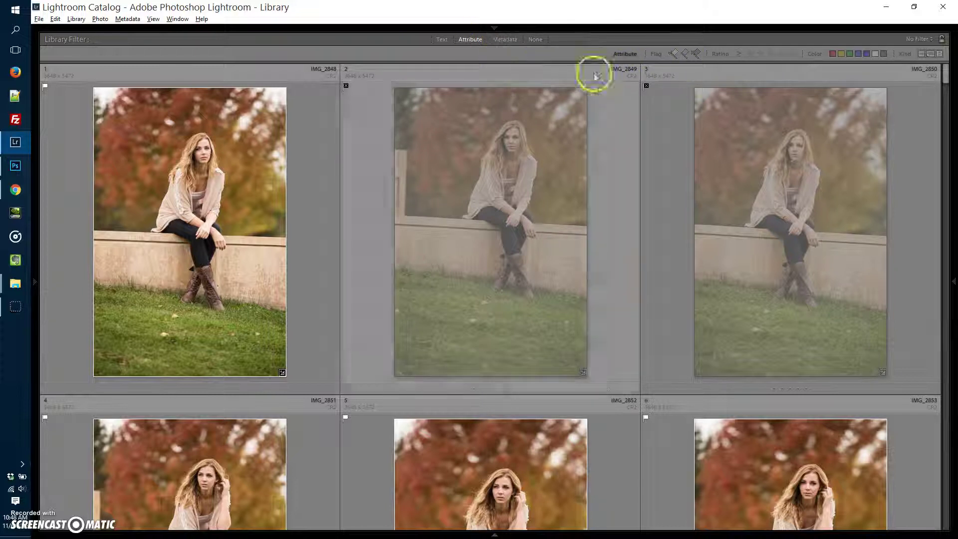
Preview the picks-only flag filter, then switch it off
left_click(675, 53)
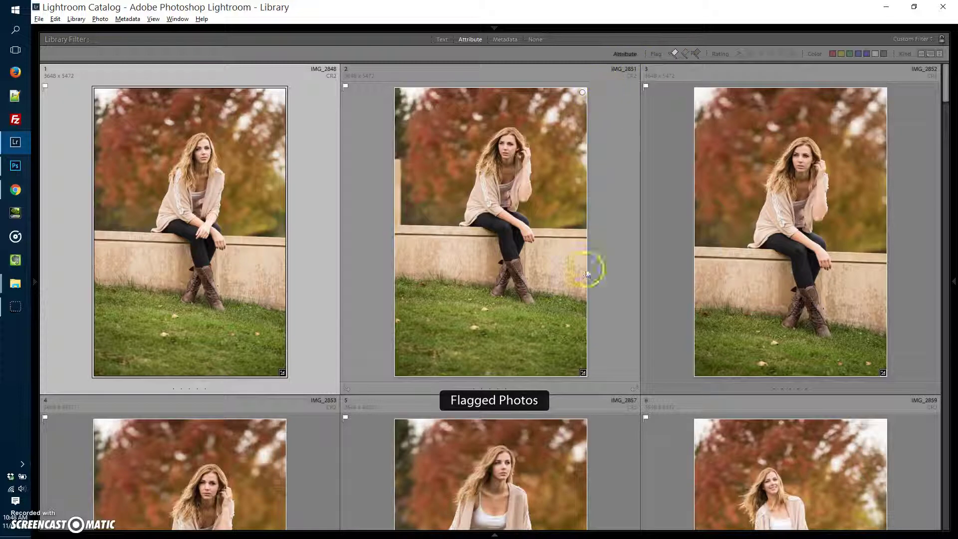
scroll(800, 245, "down", 5)
scroll(561, 295, "up", 5)
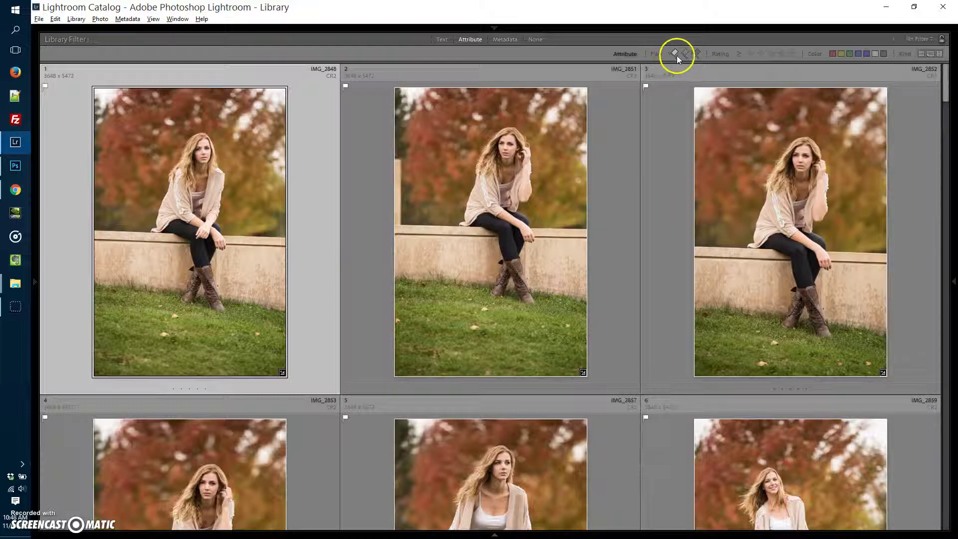
left_click(675, 55)
Review the rejected-only photos, selecting IMG_2870, then clear the filter to show everything
left_click(695, 52)
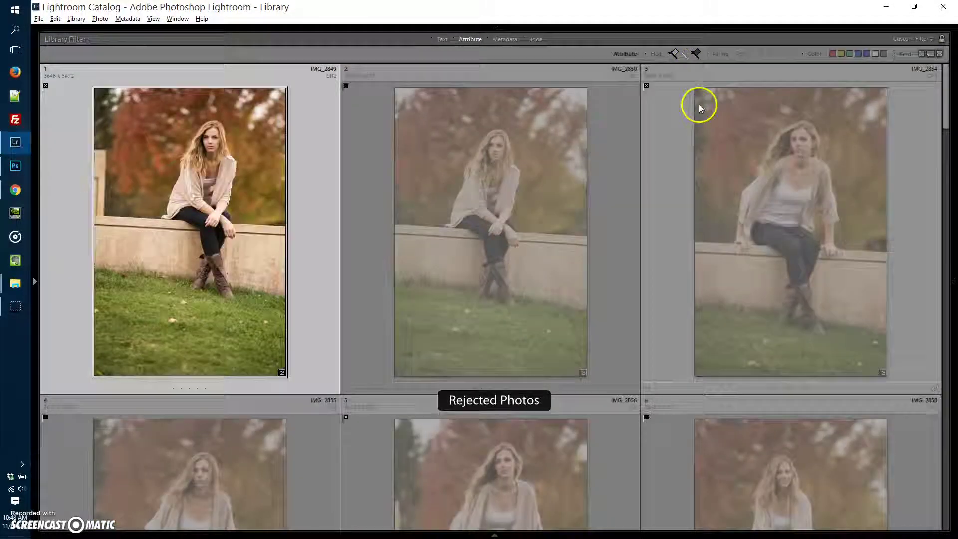
scroll(601, 175, "down", 5)
scroll(462, 391, "up", 2)
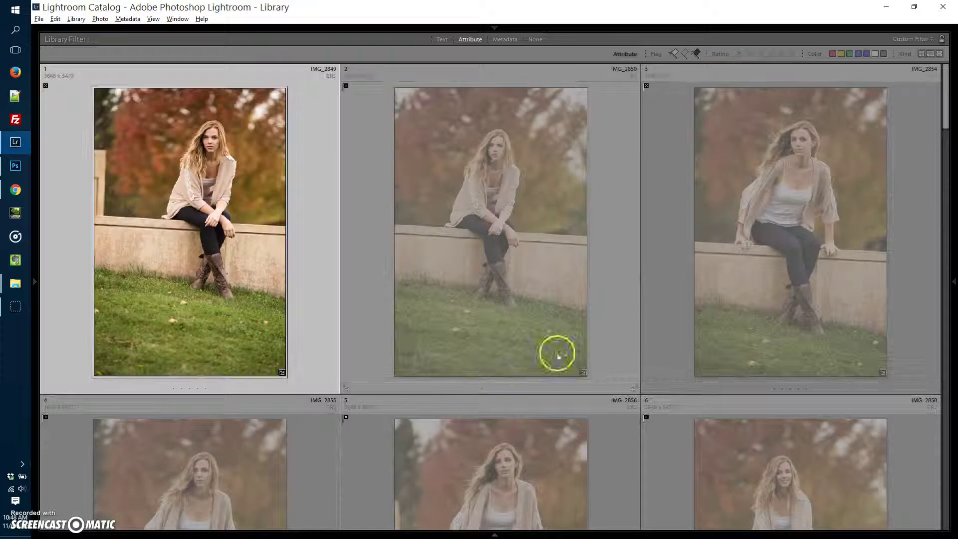
scroll(492, 220, "down", 4)
scroll(479, 349, "down", 3)
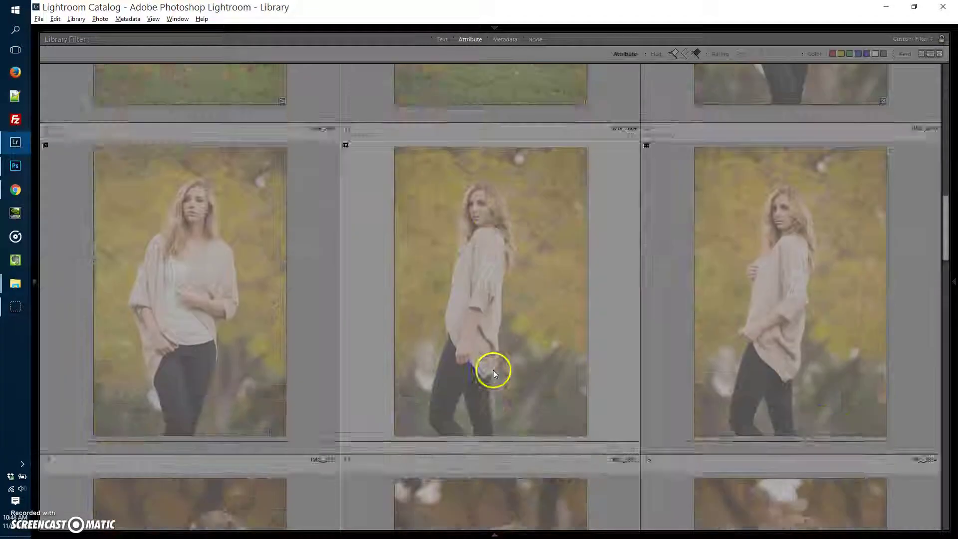
left_click(766, 321)
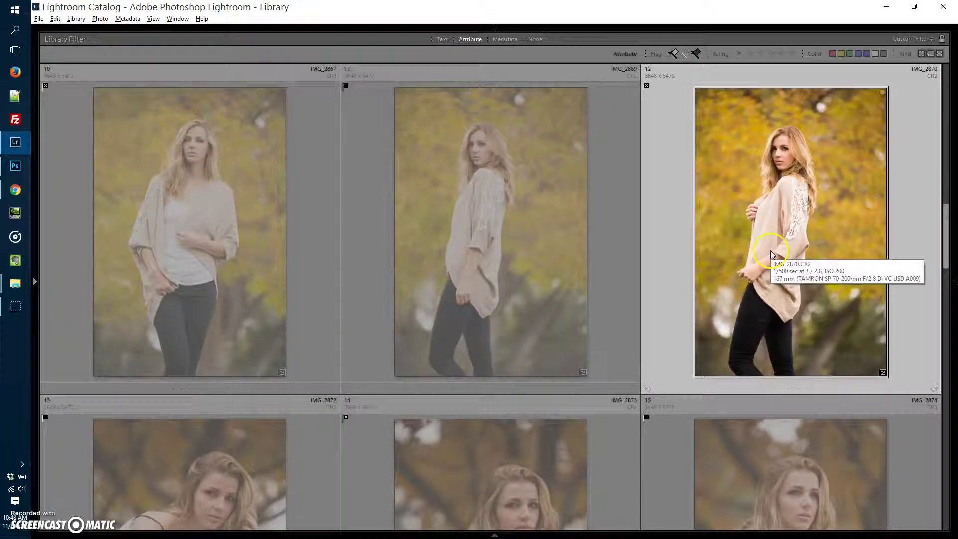
scroll(770, 253, "up", 6)
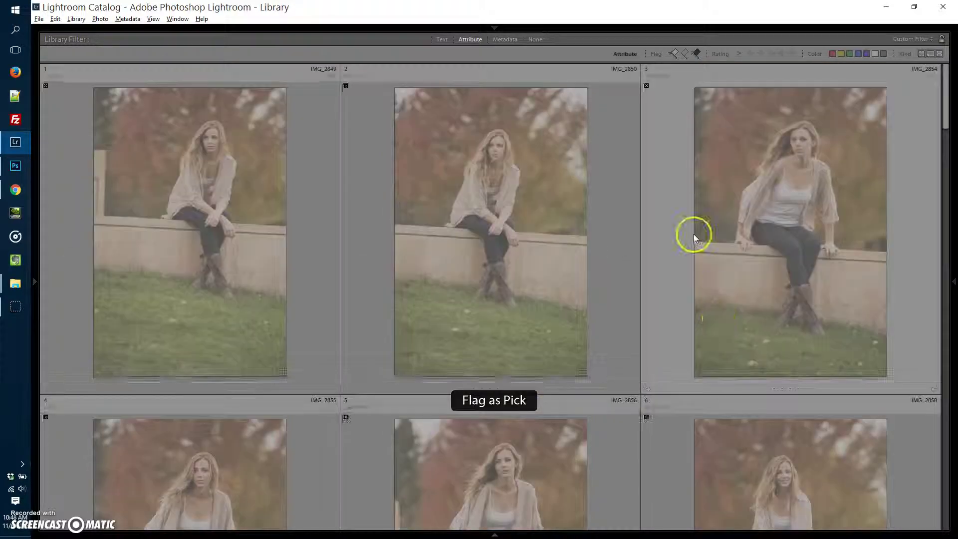
left_click(696, 53)
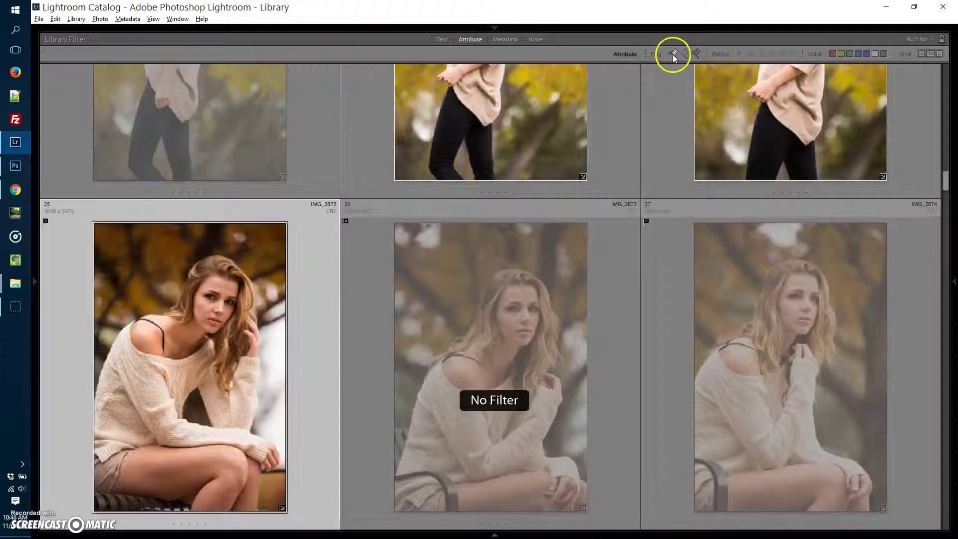
Re-enable the picks filter with Ctrl+L and browse the picks, selecting IMG_2851 and photo 5
key("ctrl+l")
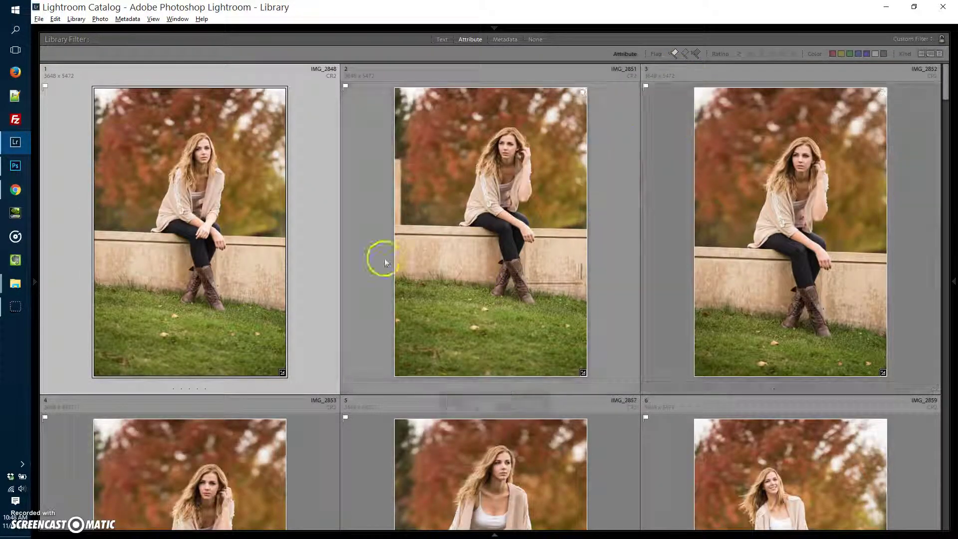
scroll(381, 258, "down", 2)
scroll(381, 258, "down", 15)
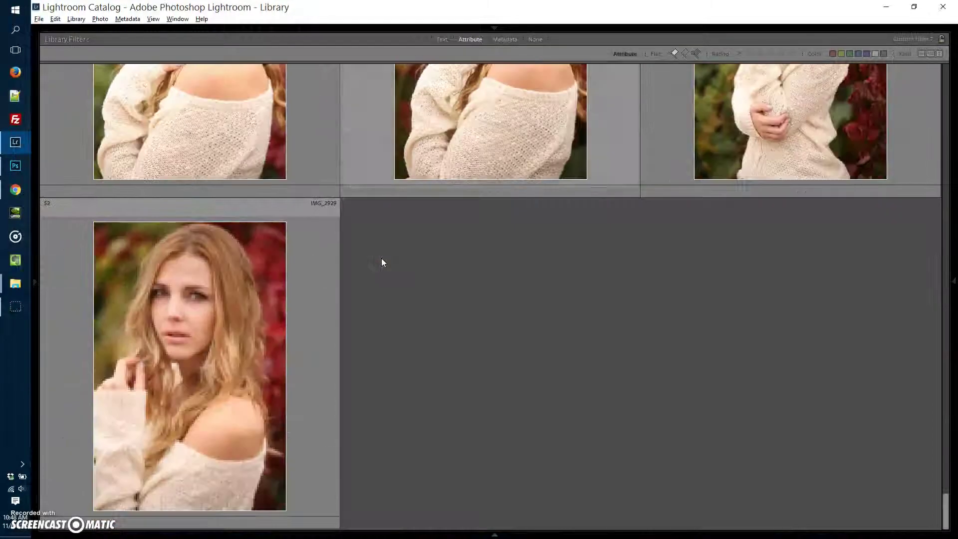
left_click(248, 311)
scroll(248, 307, "up", 15)
left_click(538, 294)
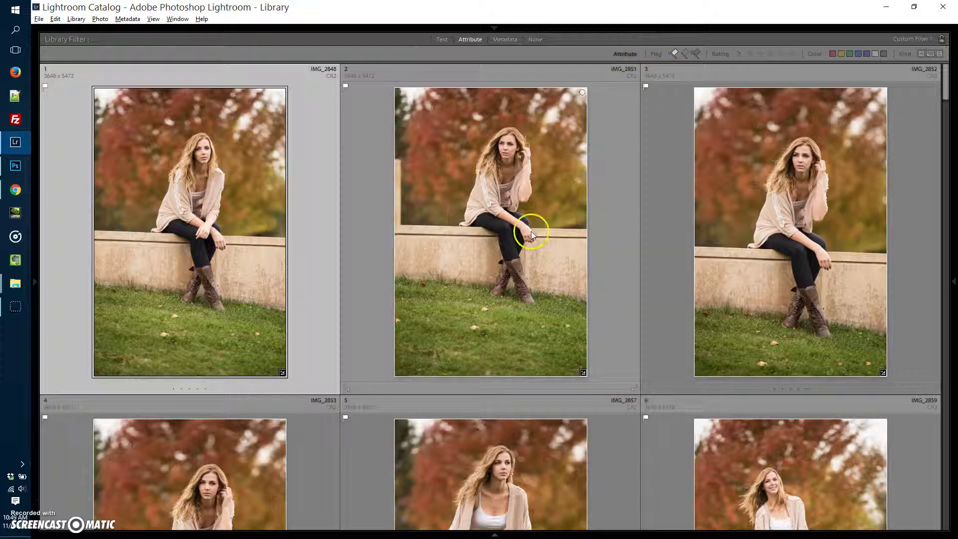
mouse_move(531, 233)
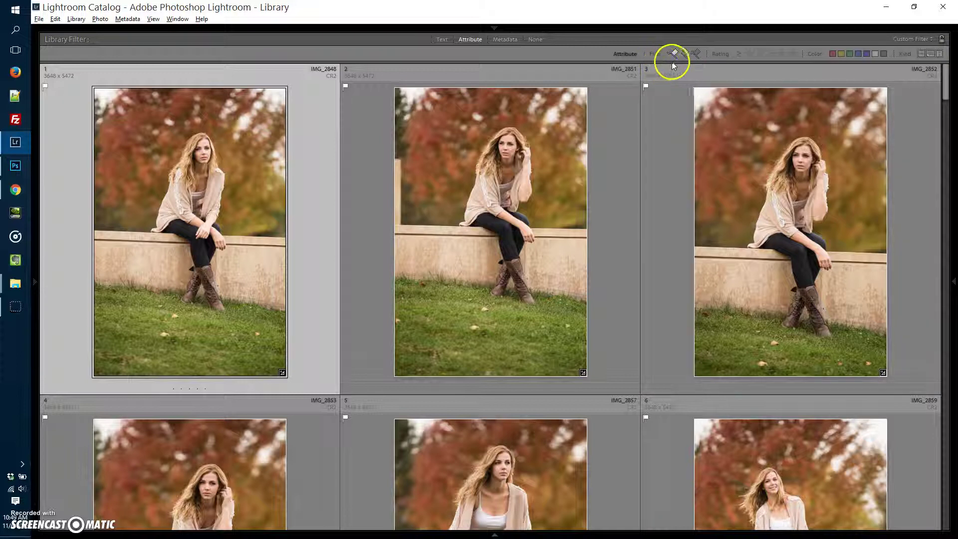
scroll(381, 163, "down", 3)
scroll(380, 163, "up", 3)
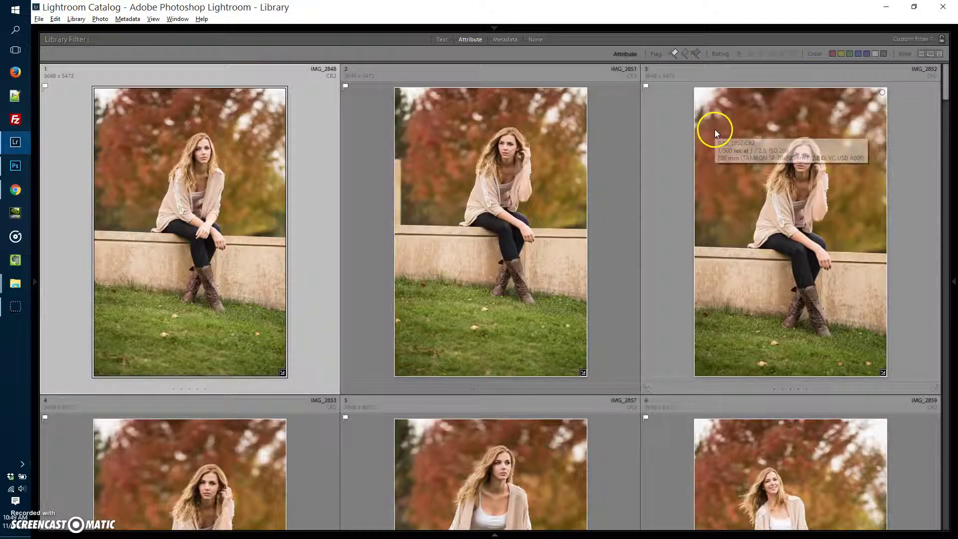
scroll(236, 231, "down", 3)
scroll(237, 231, "up", 3)
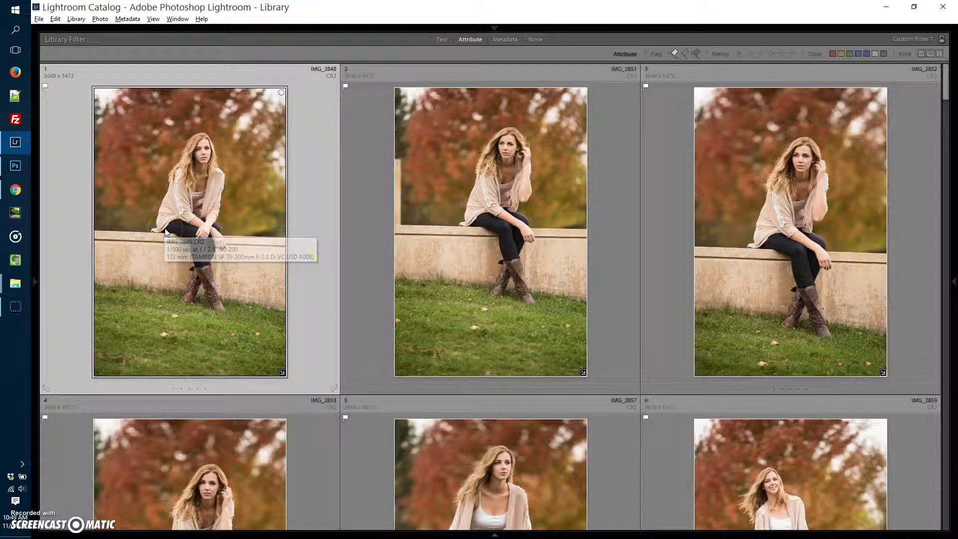
scroll(326, 247, "down", 3)
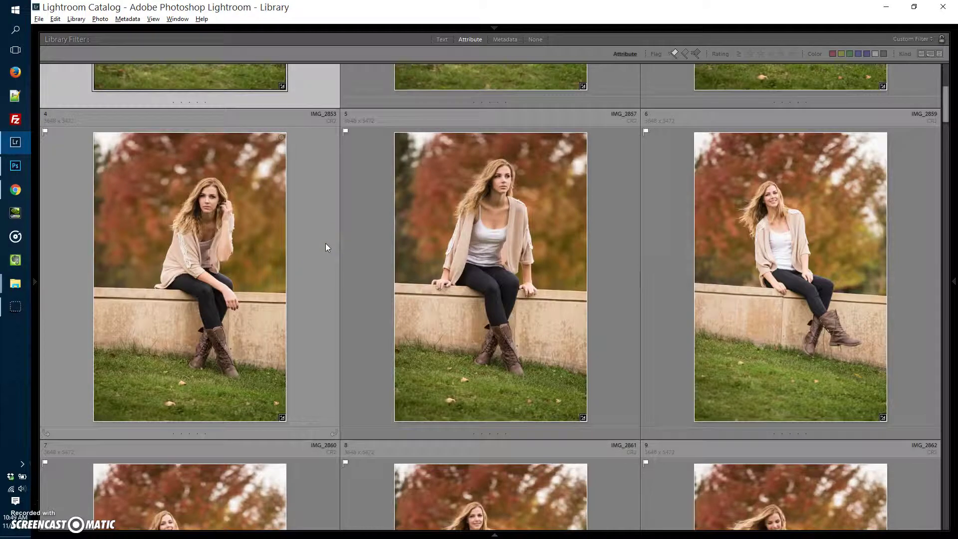
scroll(326, 243, "down", 1)
left_click(394, 246)
scroll(399, 246, "up", 3)
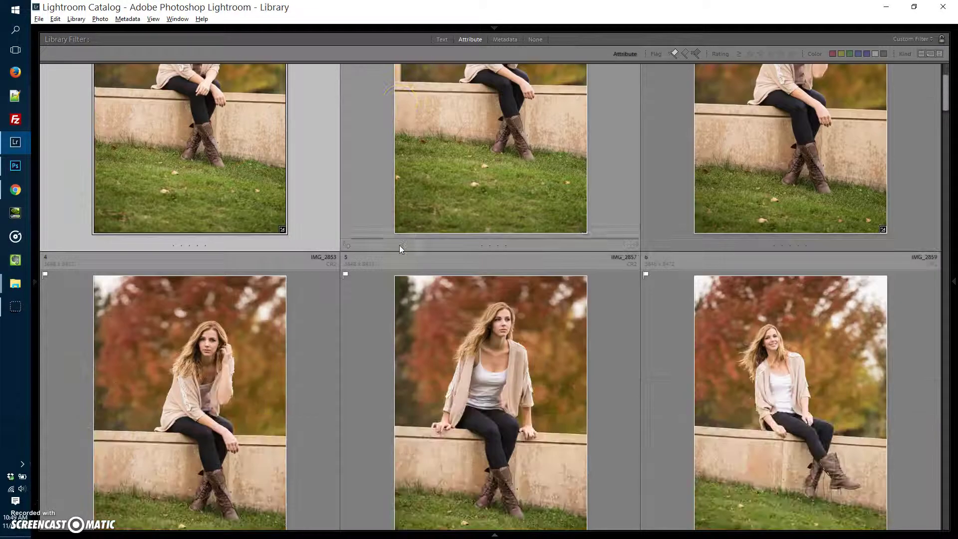
scroll(399, 244, "up", 2)
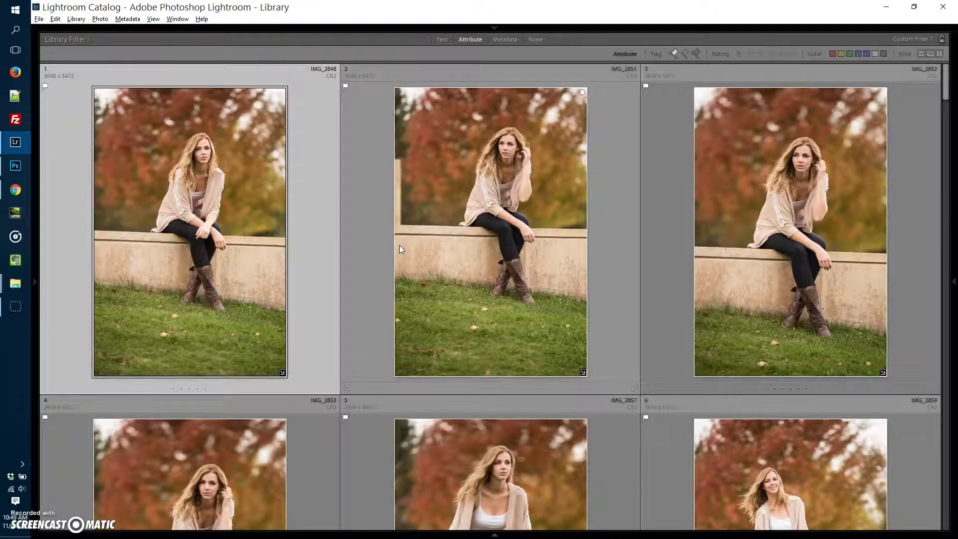
Starting at IMG_2848, rate photos 1–7 as 4, 3, 4, 2, 5, 2 and 2 stars
left_click(292, 247)
mouse_move(537, 346)
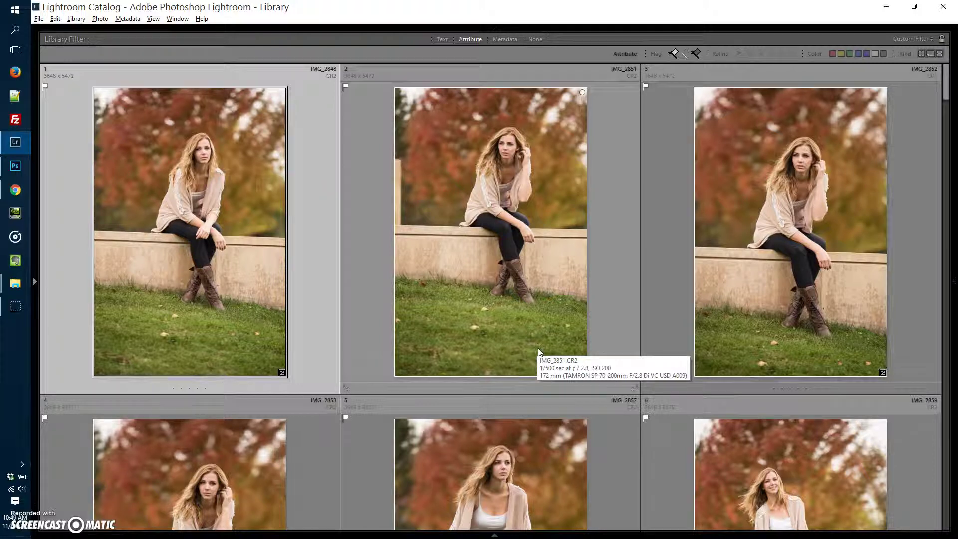
key("4")
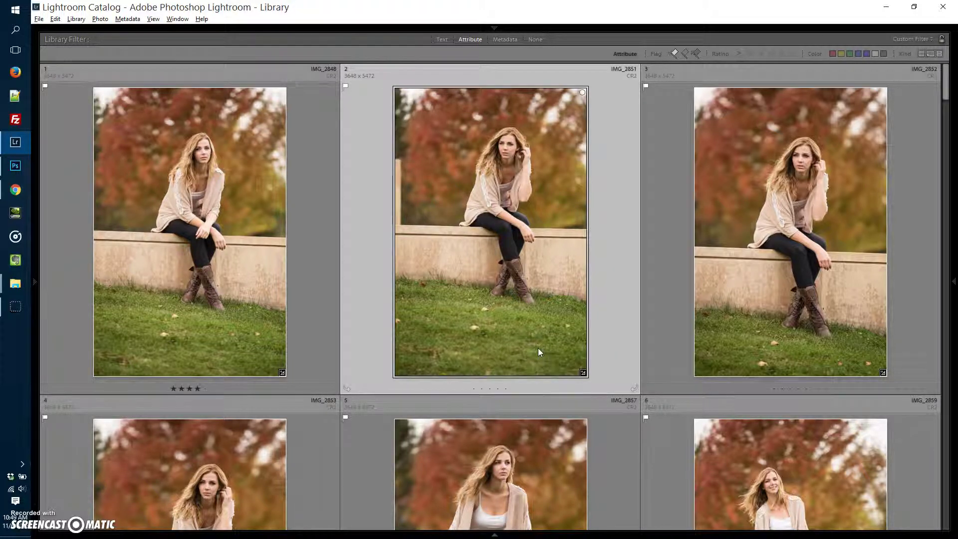
key("3")
key("4")
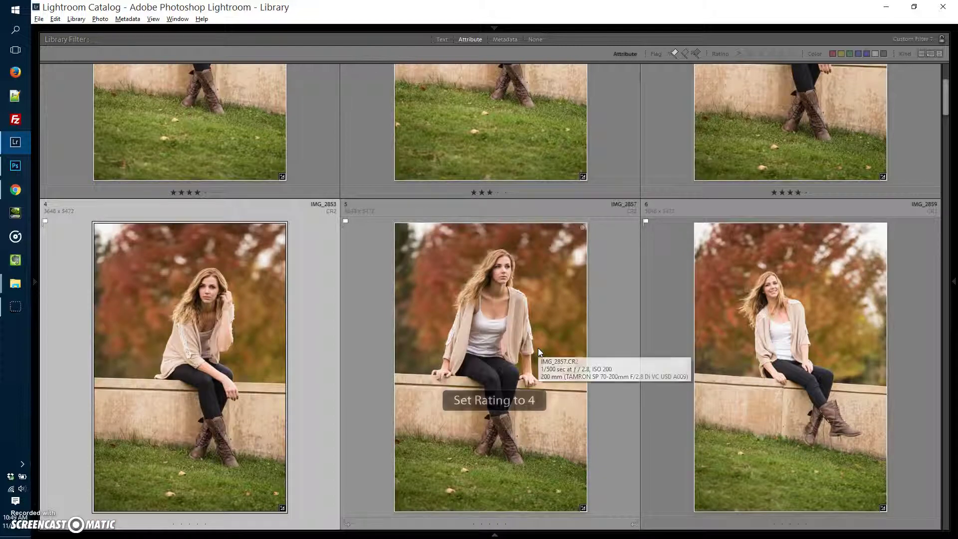
key("2")
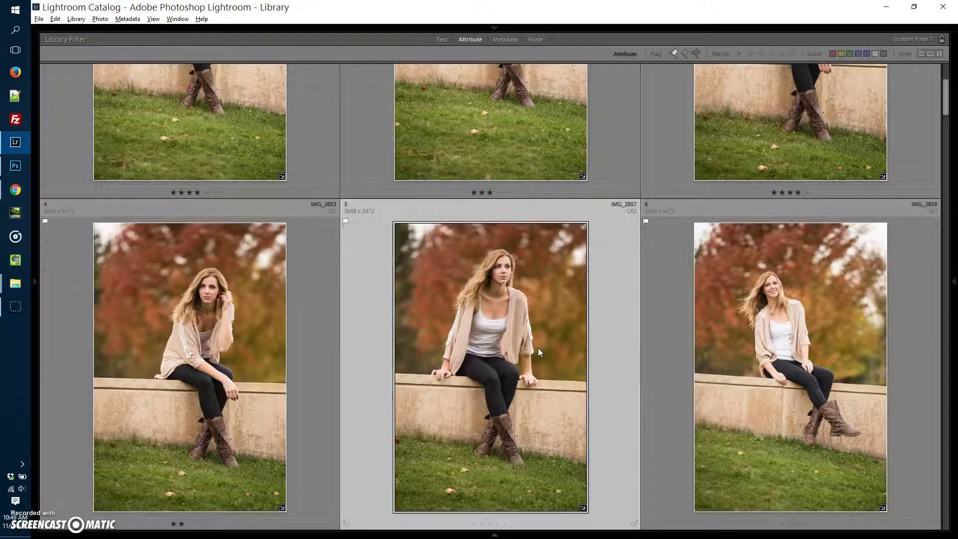
key("5")
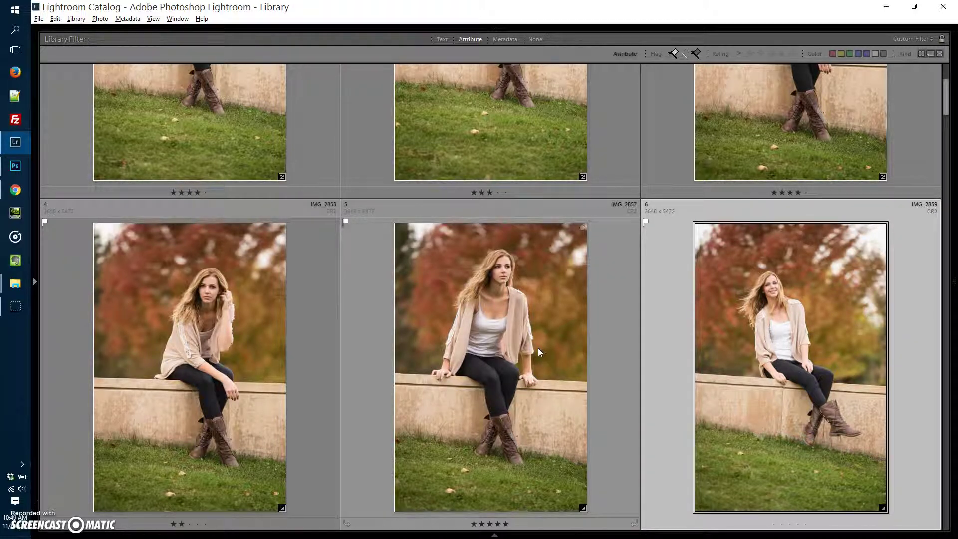
key("2")
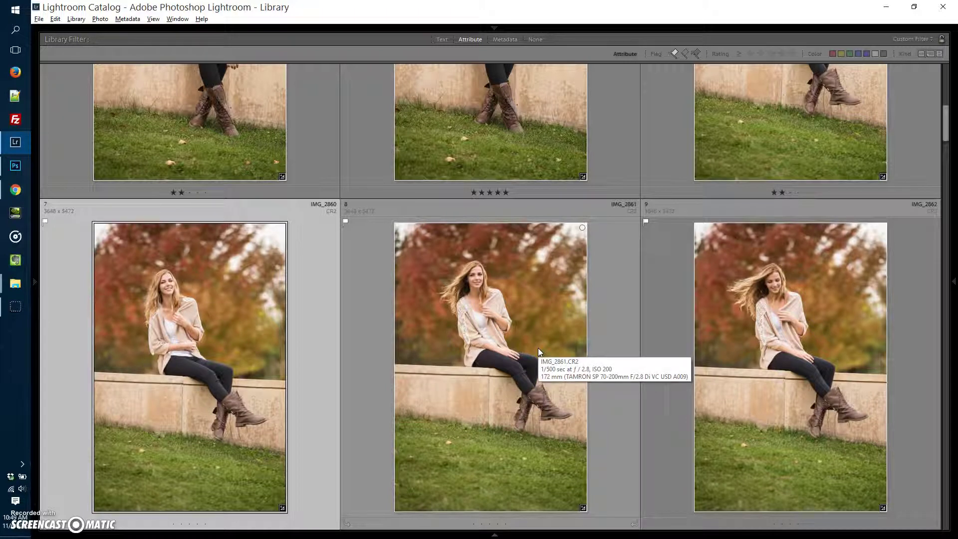
key("2")
Rate photos 8–18: 3, 4, 3 stars, photo 12 four, 13 five, 14–15 three, 16 two, 17 four, 18 five
key("3")
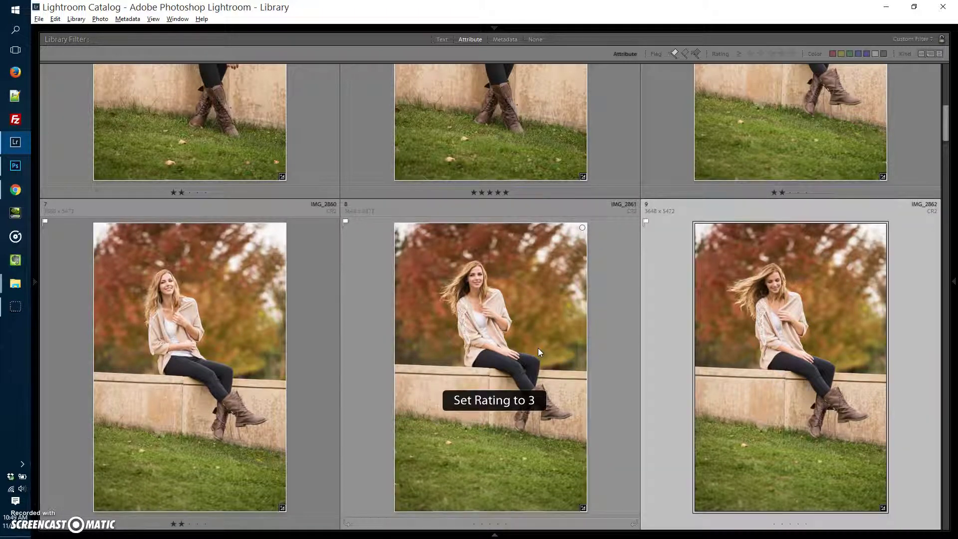
key("4")
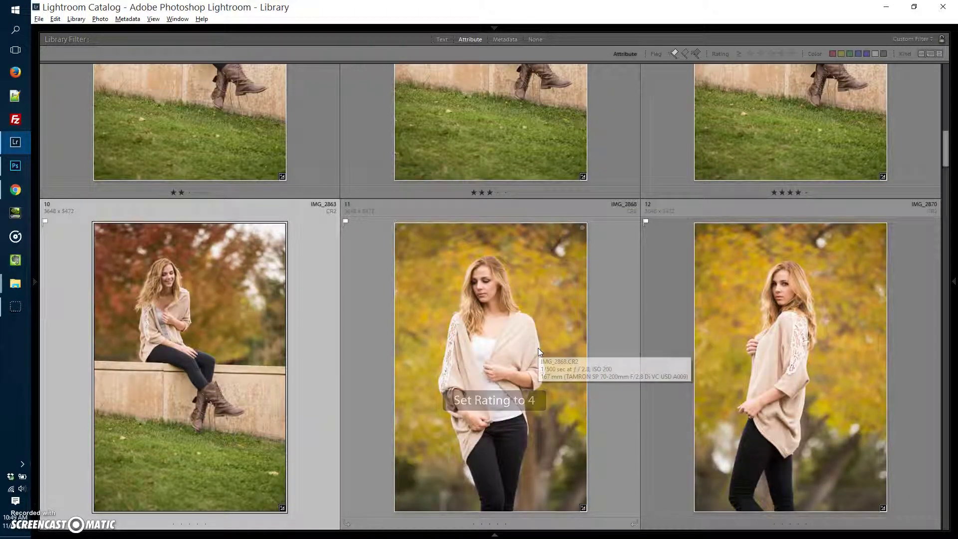
key("3")
key("3")
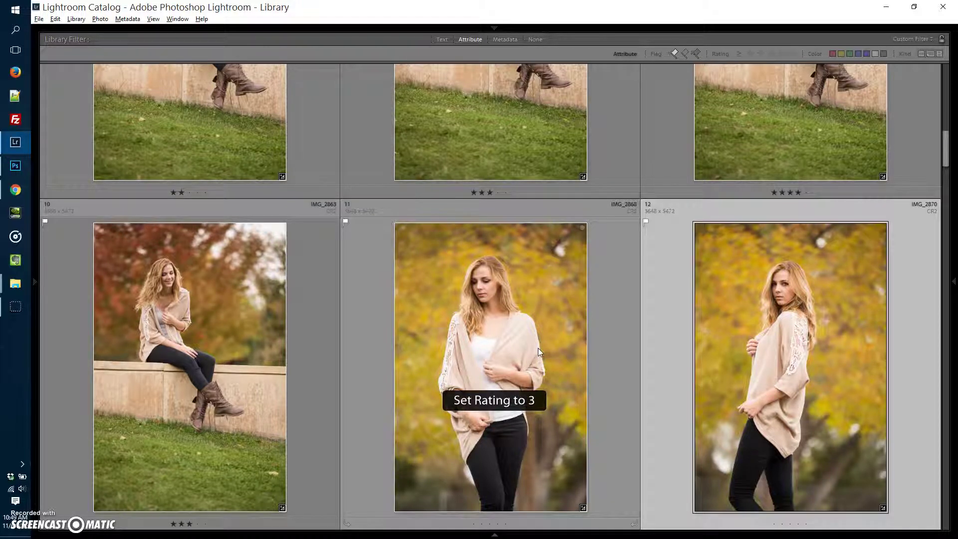
key("4")
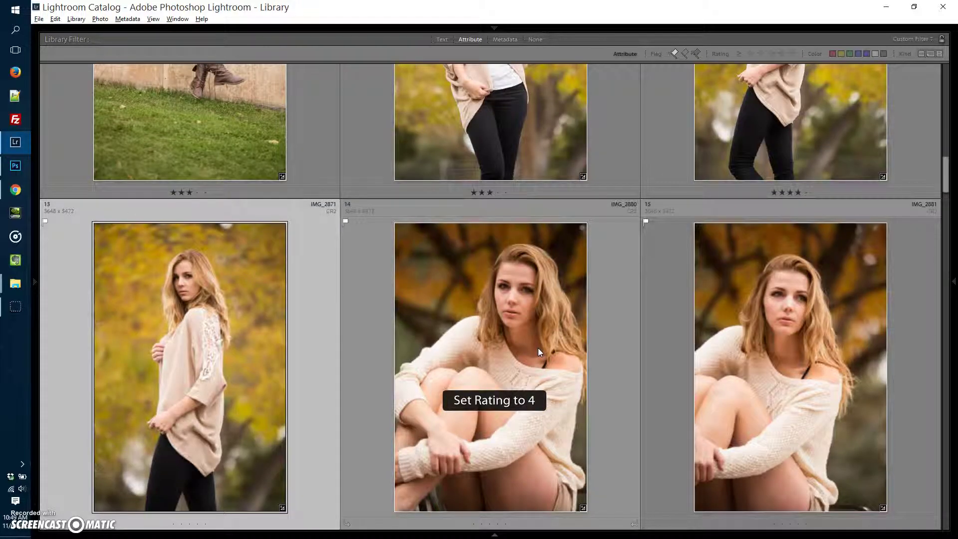
key("5")
key("3")
key("3")
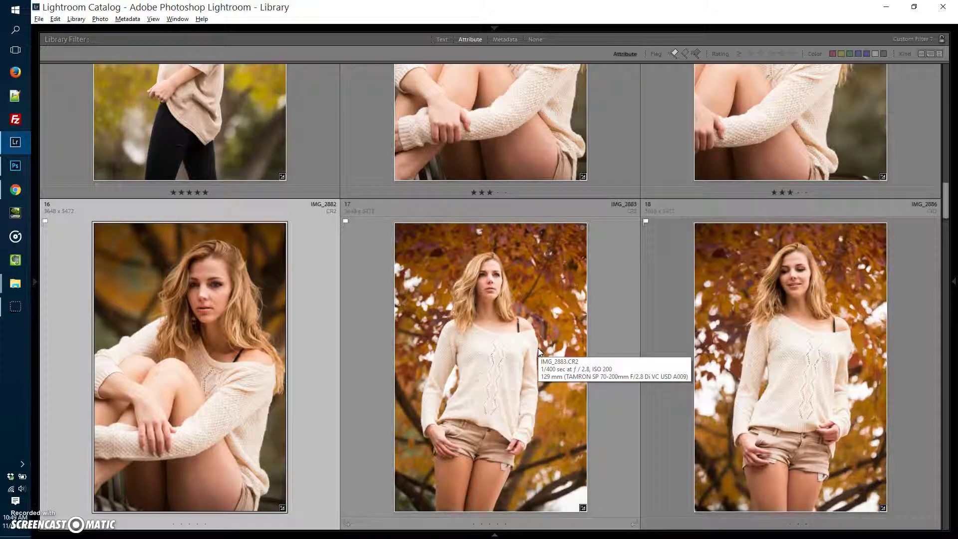
key("2")
key("4")
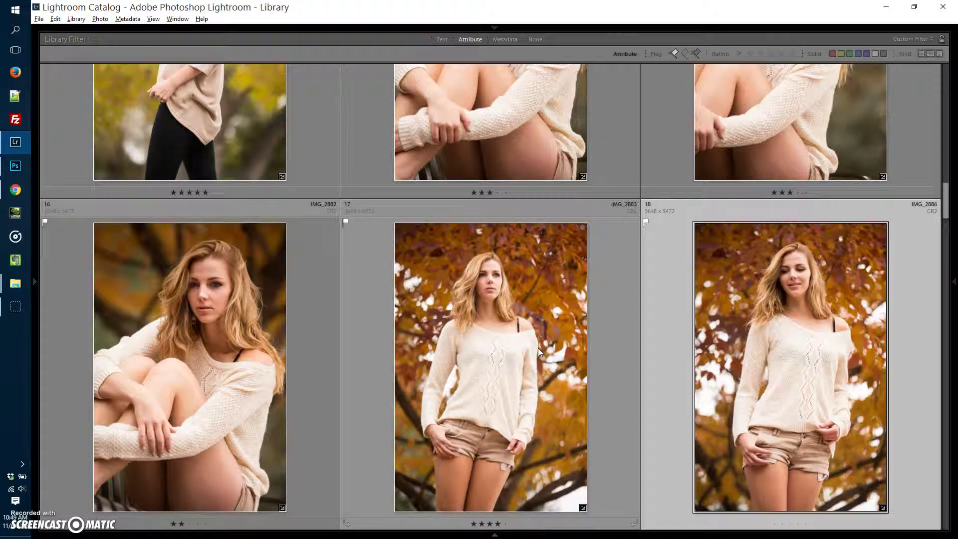
key("5")
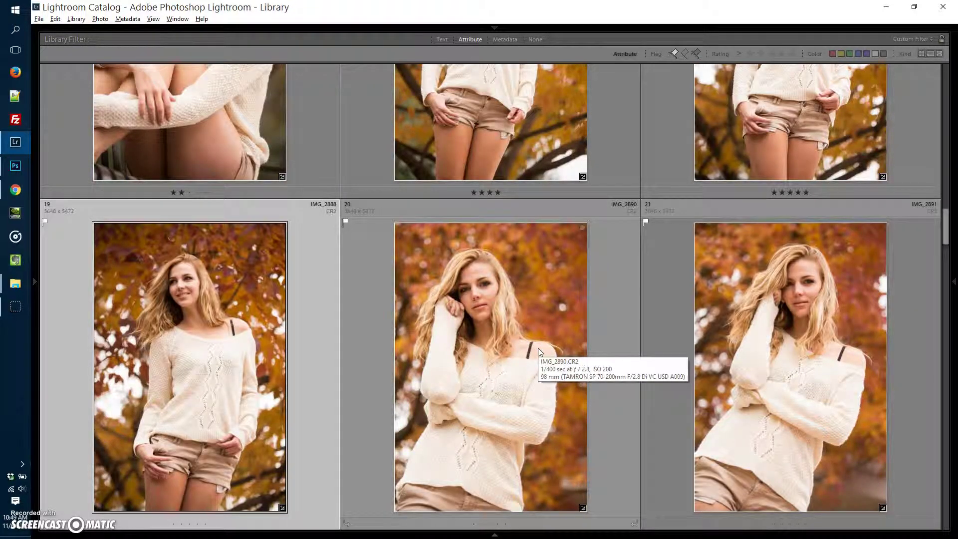
Rate photo 19 four stars and photos 20 and 21 five stars
key("4")
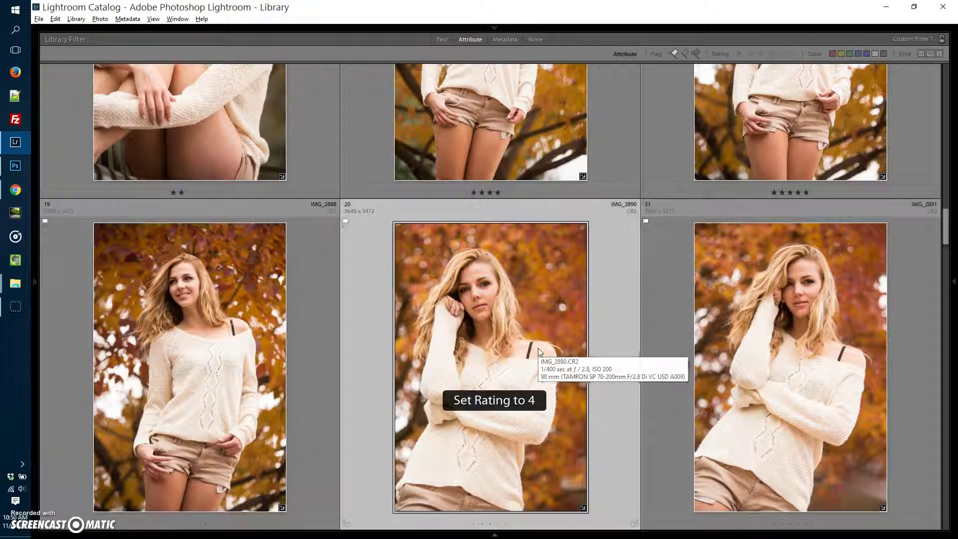
key("5")
key("5")
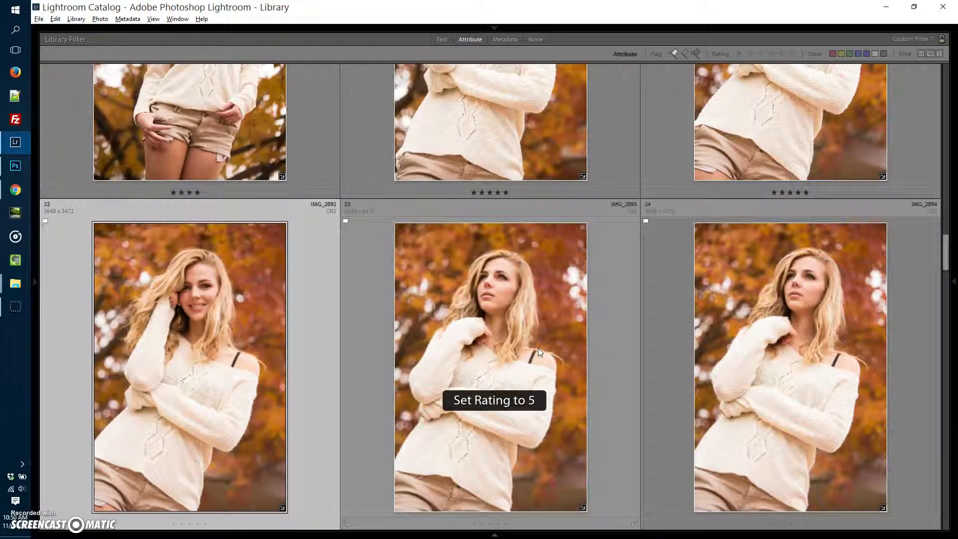
scroll(538, 348, "up", 15)
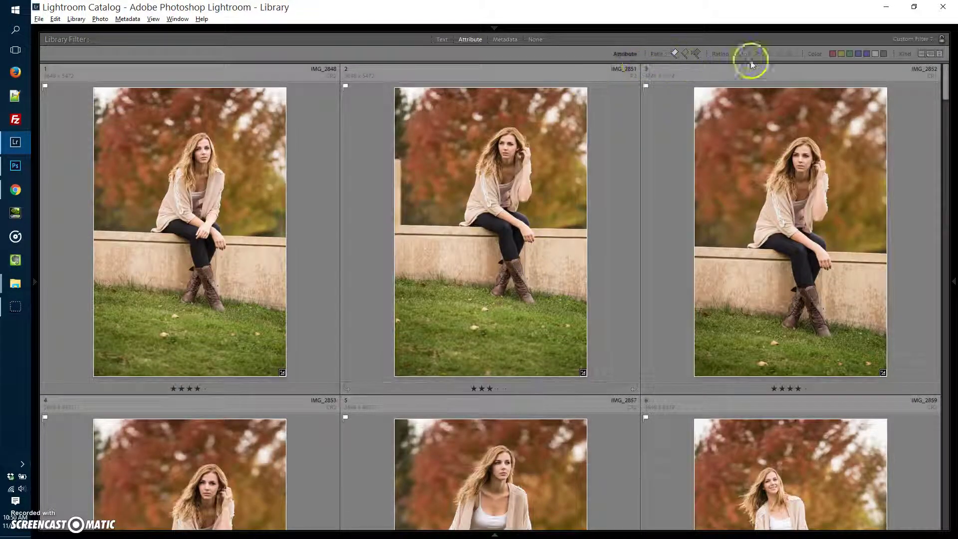
Filter the grid to photos rated 5 stars and higher and scroll through the results
left_click(791, 55)
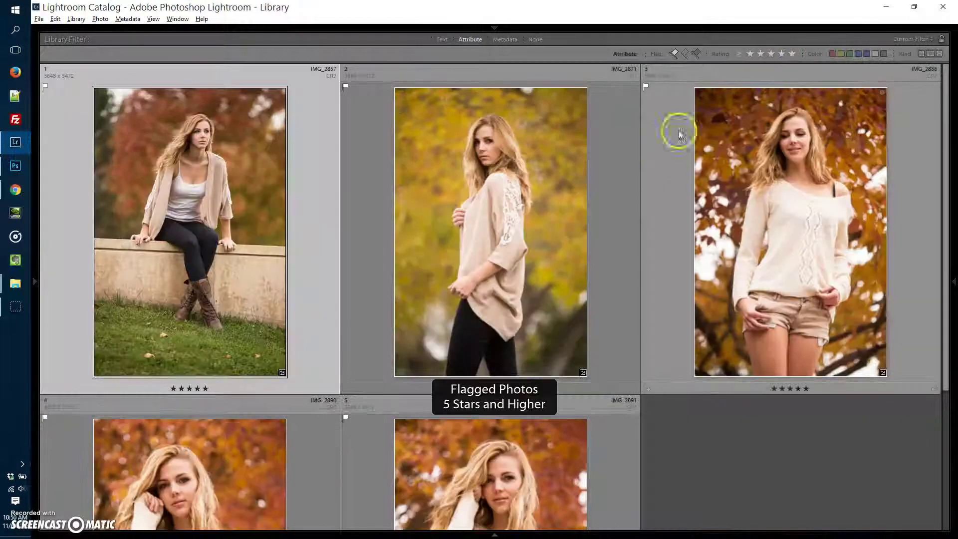
scroll(447, 295, "down", 2)
scroll(446, 290, "up", 2)
scroll(444, 282, "down", 4)
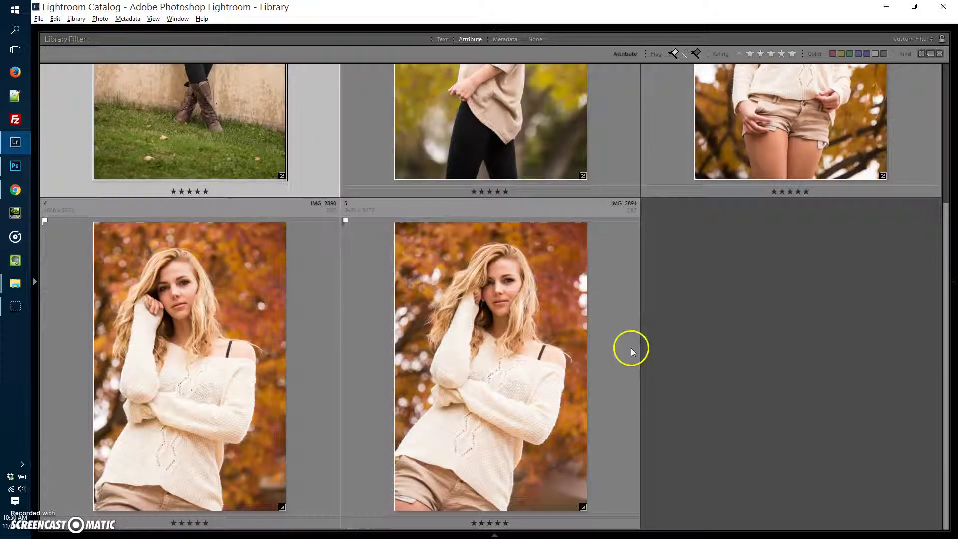
scroll(496, 358, "up", 3)
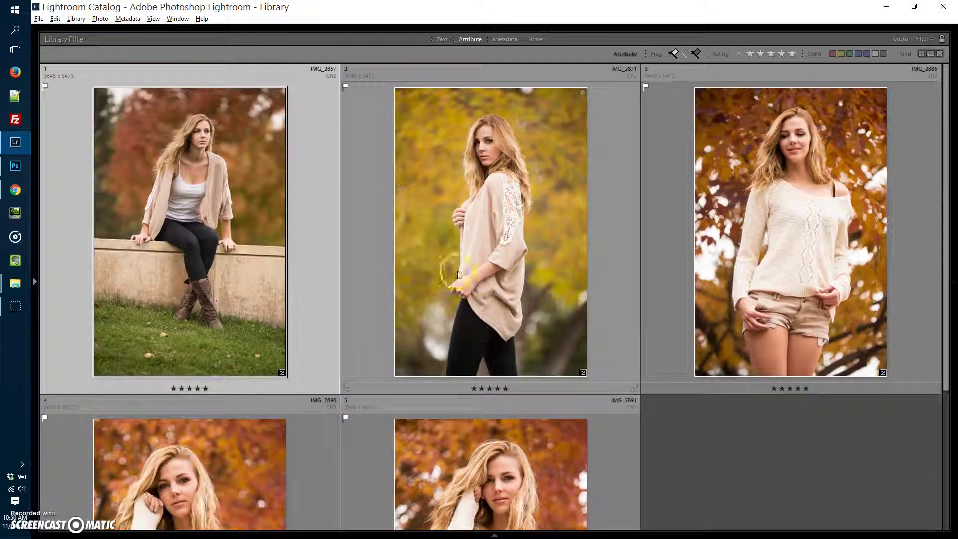
scroll(848, 458, "down", 1)
scroll(791, 453, "up", 1)
scroll(425, 217, "down", 2)
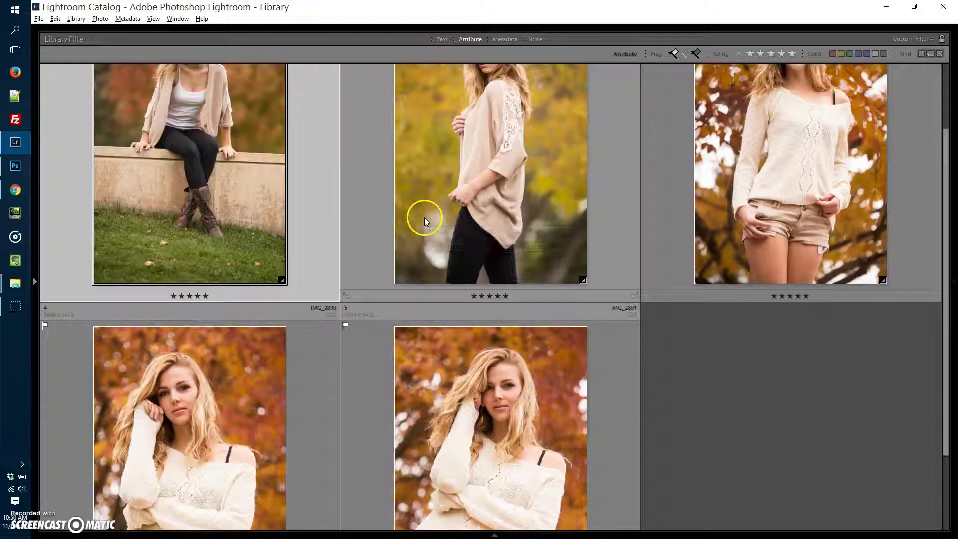
scroll(552, 235, "down", 2)
scroll(648, 276, "up", 4)
scroll(648, 273, "down", 4)
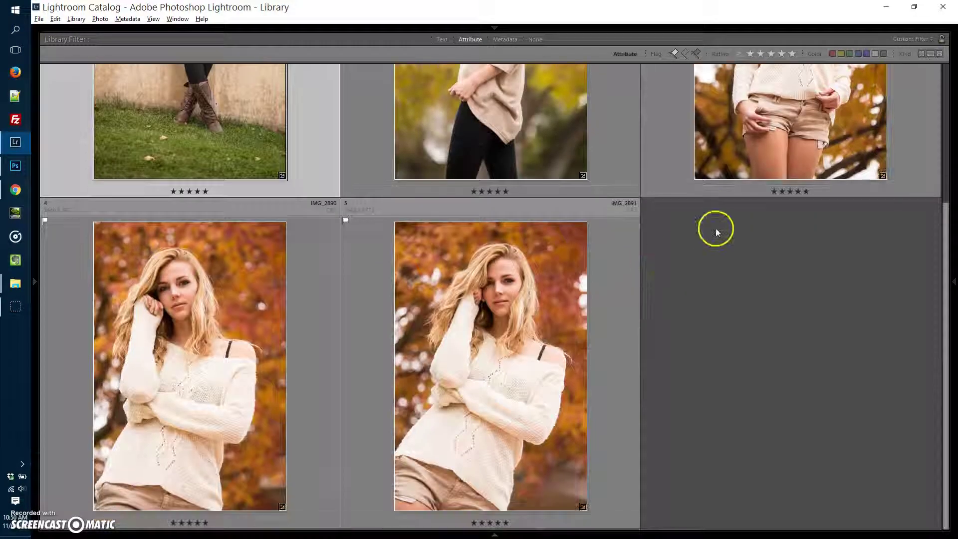
Select the third 5-star photo and keep reviewing the five filtered portraits
left_click(729, 145)
scroll(669, 462, "up", 4)
scroll(529, 488, "down", 4)
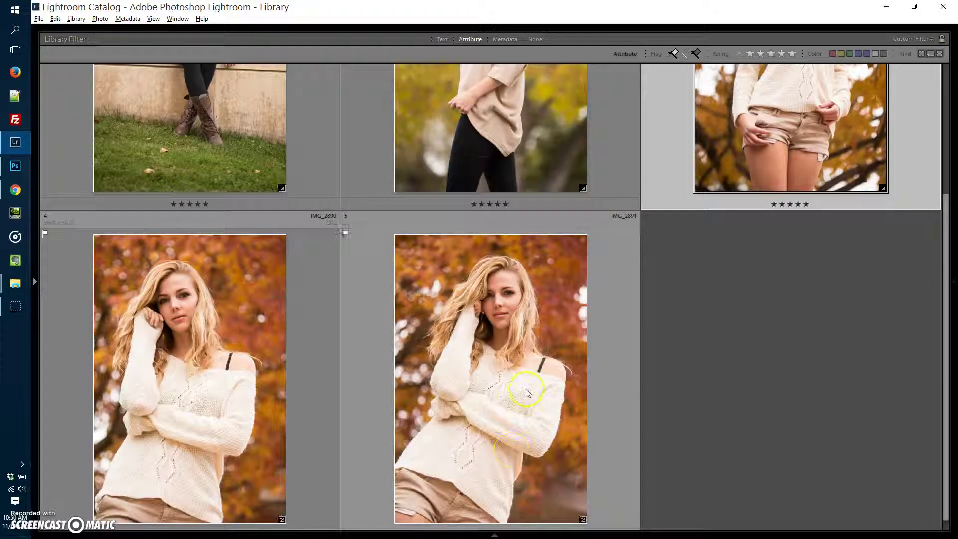
scroll(762, 414, "up", 4)
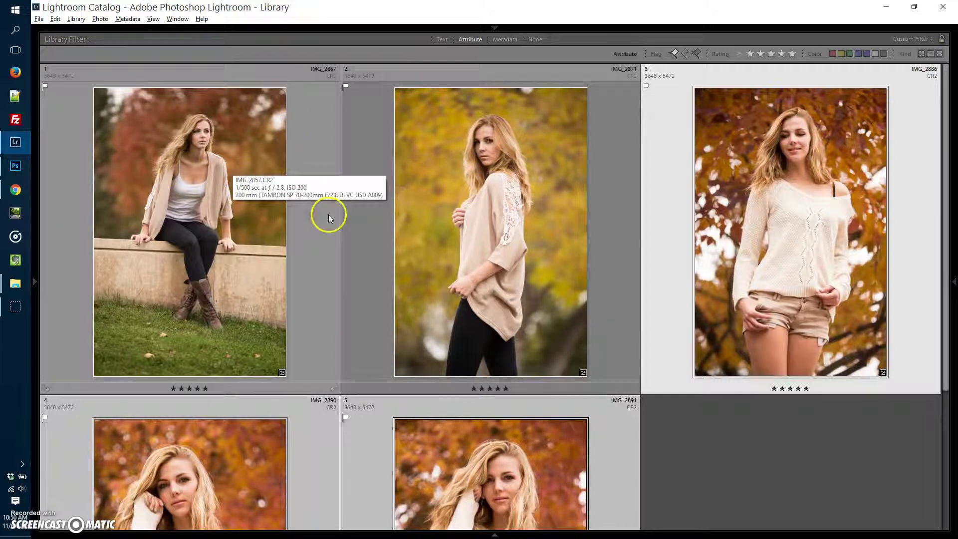
scroll(567, 501, "down", 4)
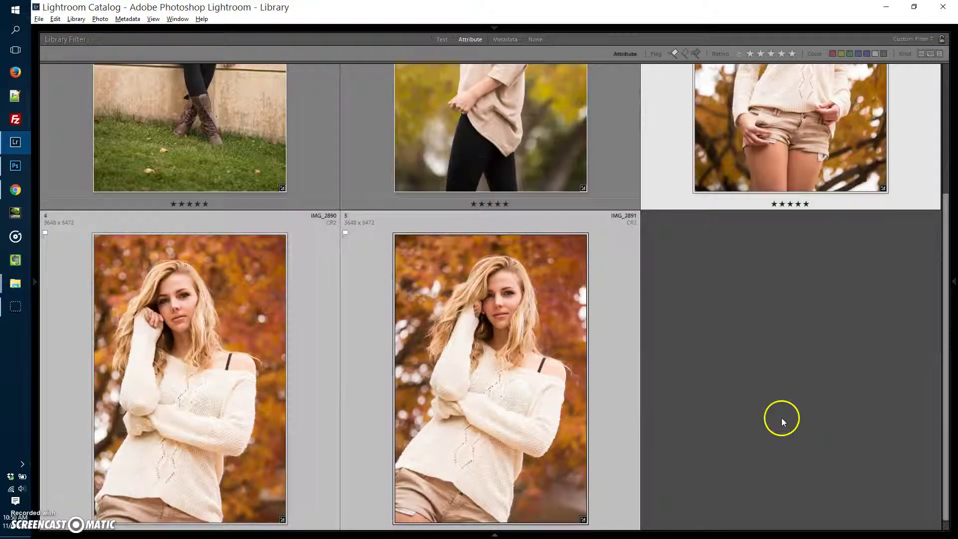
scroll(754, 409, "up", 4)
scroll(764, 474, "down", 1)
scroll(637, 208, "up", 1)
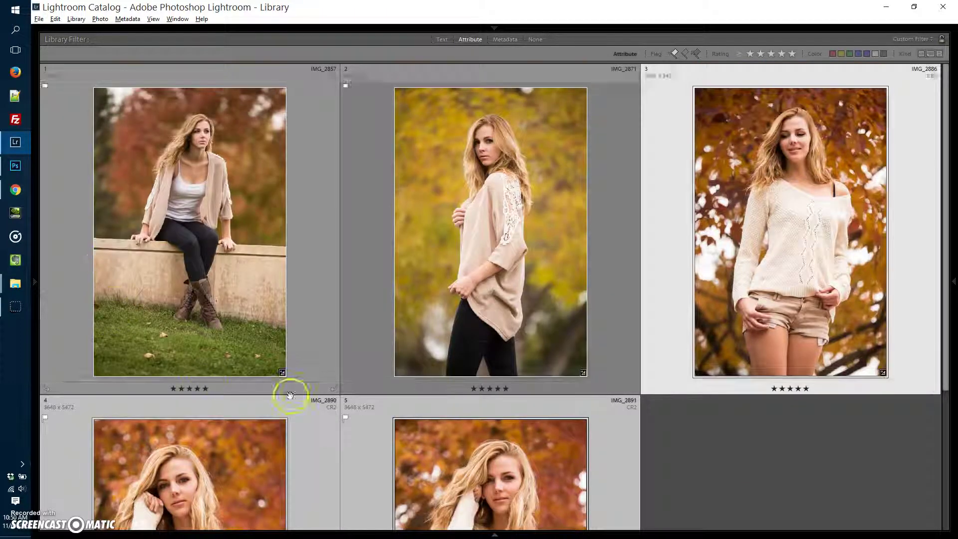
scroll(738, 274, "down", 3)
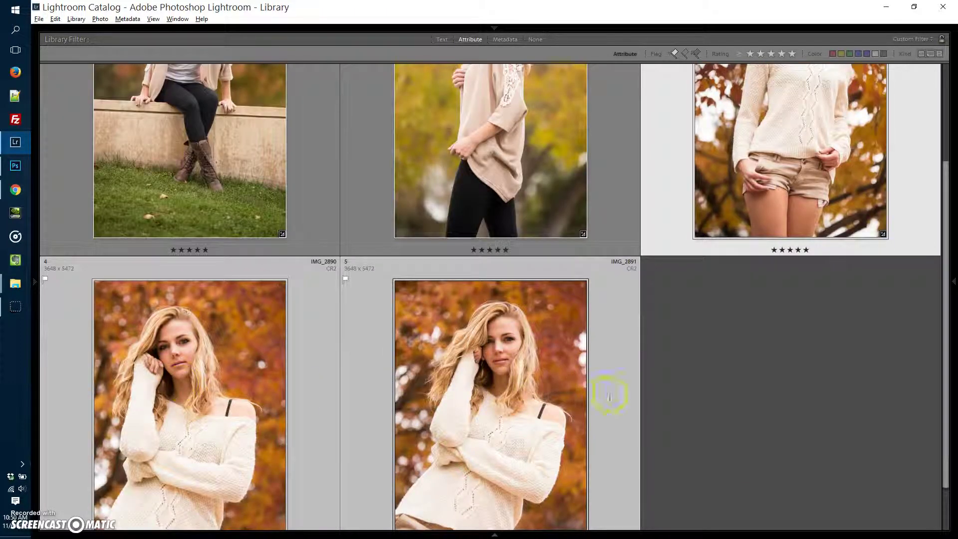
scroll(611, 395, "up", 3)
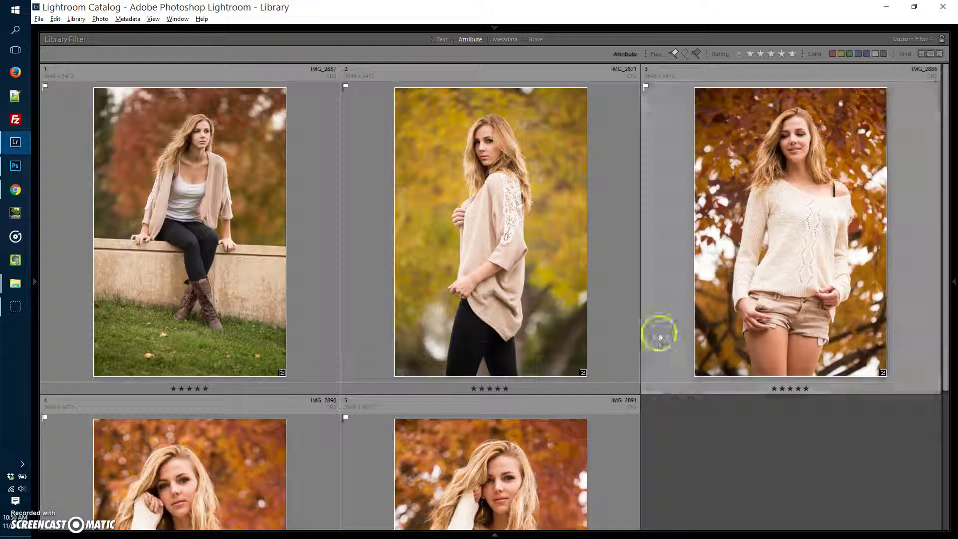
scroll(657, 345, "down", 4)
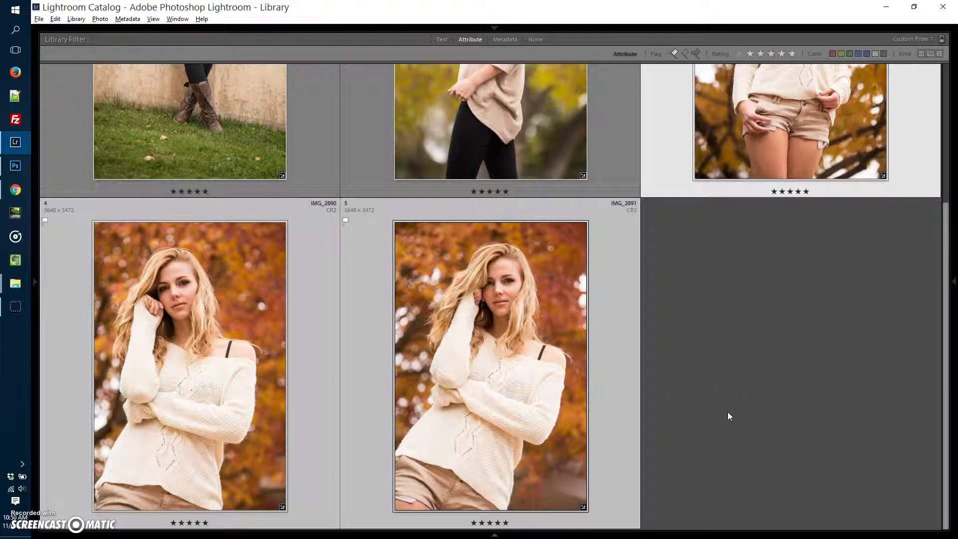
Compare the 5-star picks in Survey view (N), closing the others until only IMG_2891 remains
key("n")
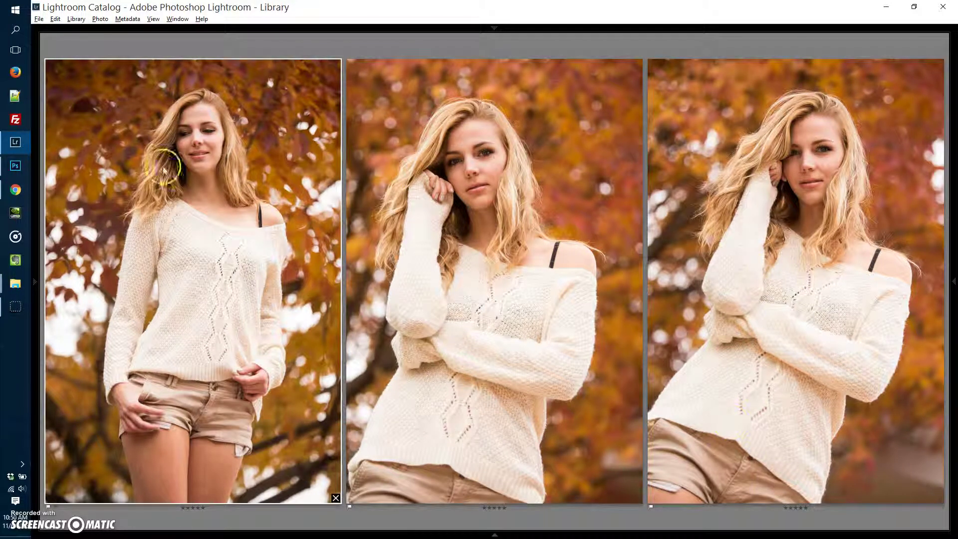
left_click_drag(122, 188, 310, 448)
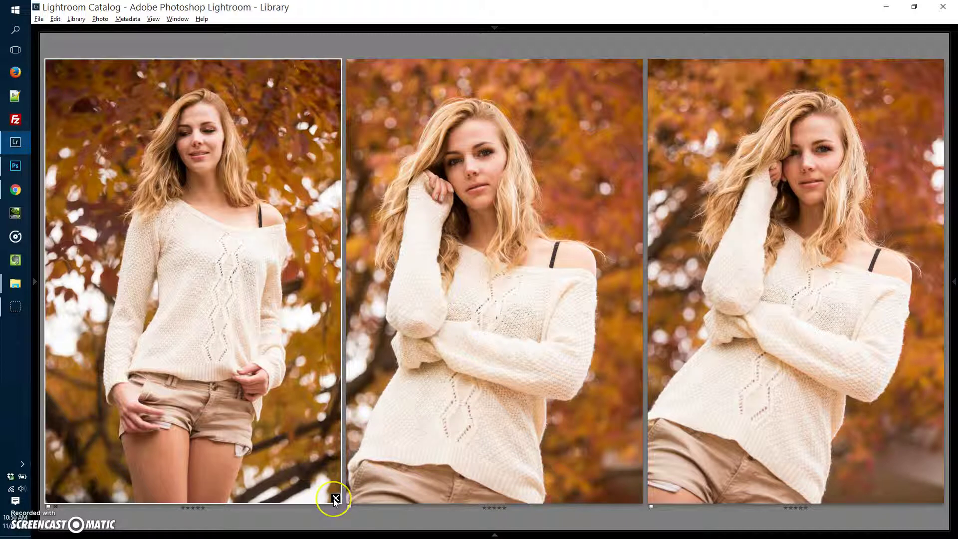
left_click(335, 498)
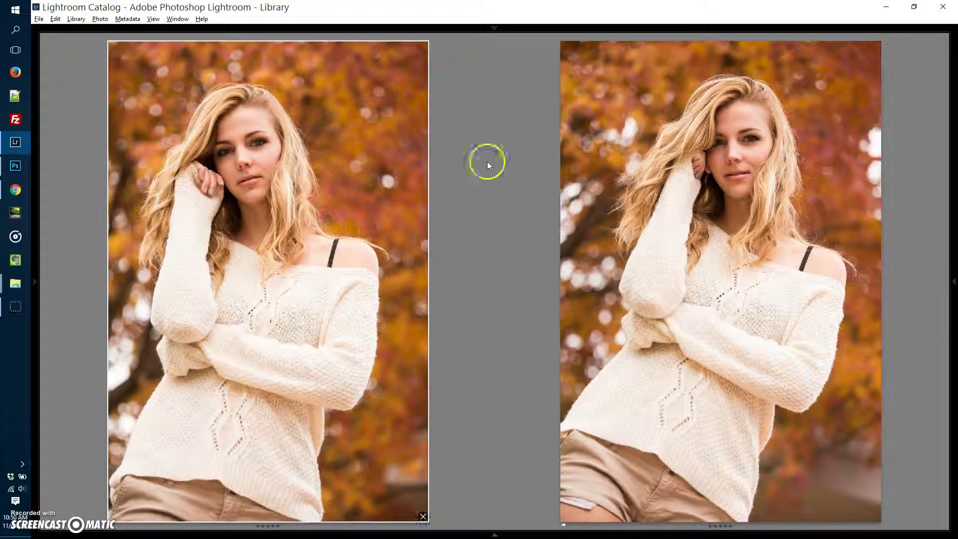
left_click(728, 242)
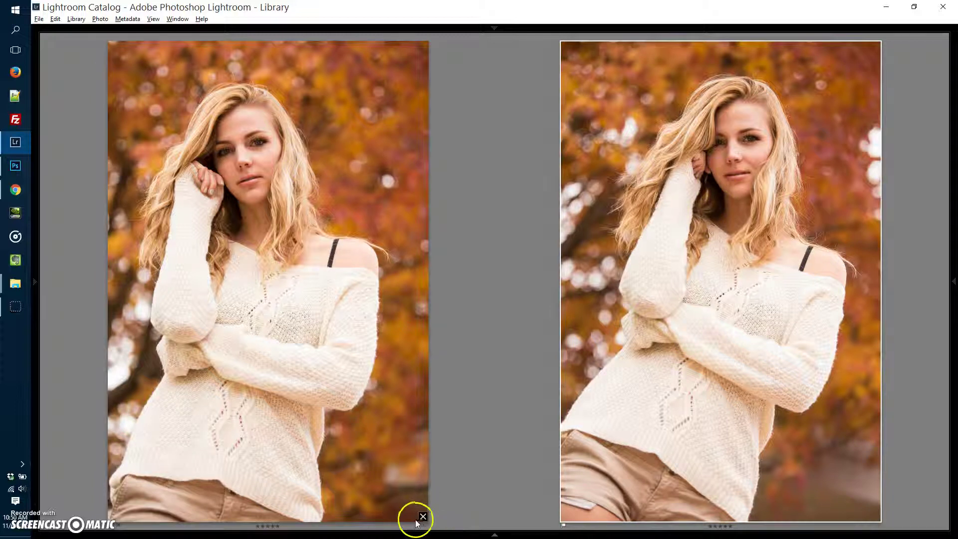
left_click(423, 517)
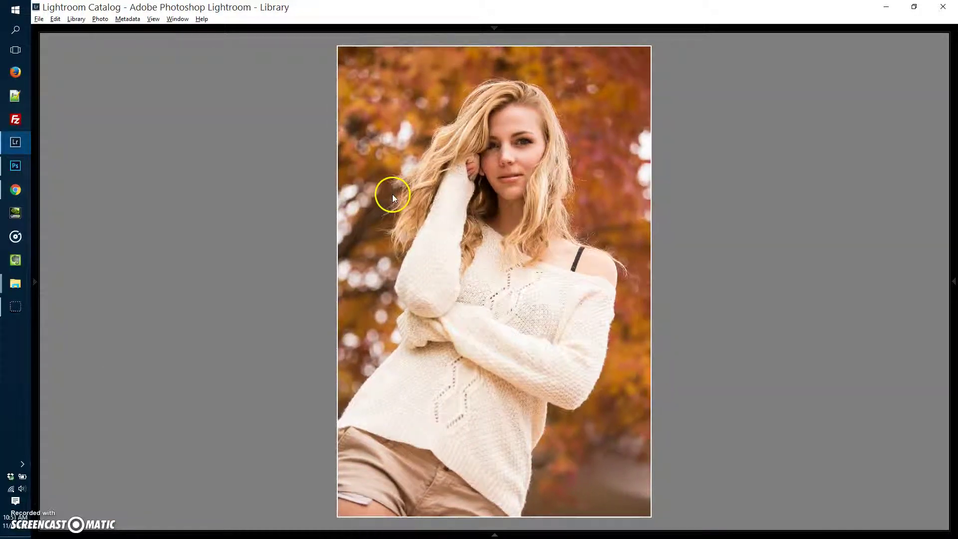
Switch to the Grid view and lower IMG_2886 to a four-star rating
key("g")
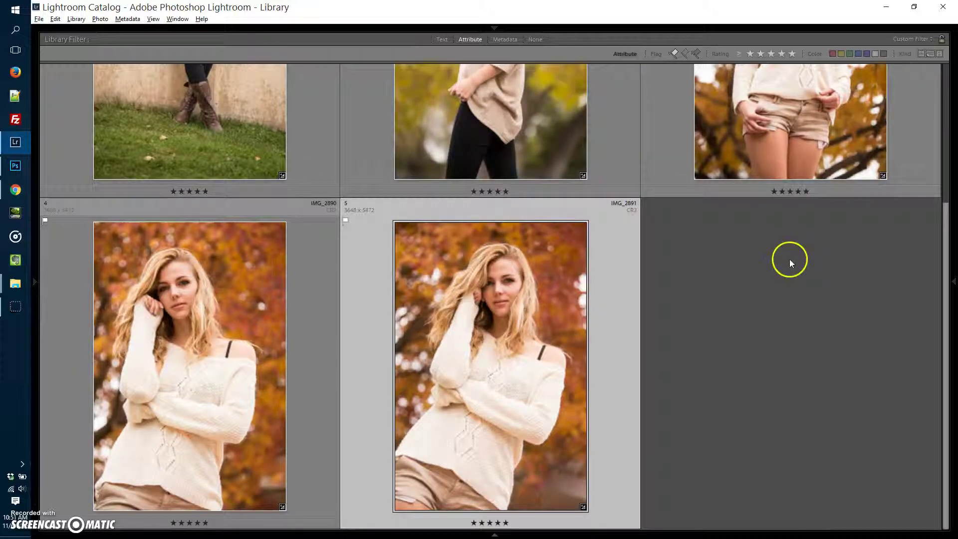
scroll(790, 259, "up", 2)
scroll(788, 259, "up", 2)
scroll(789, 258, "down", 3)
scroll(788, 259, "up", 3)
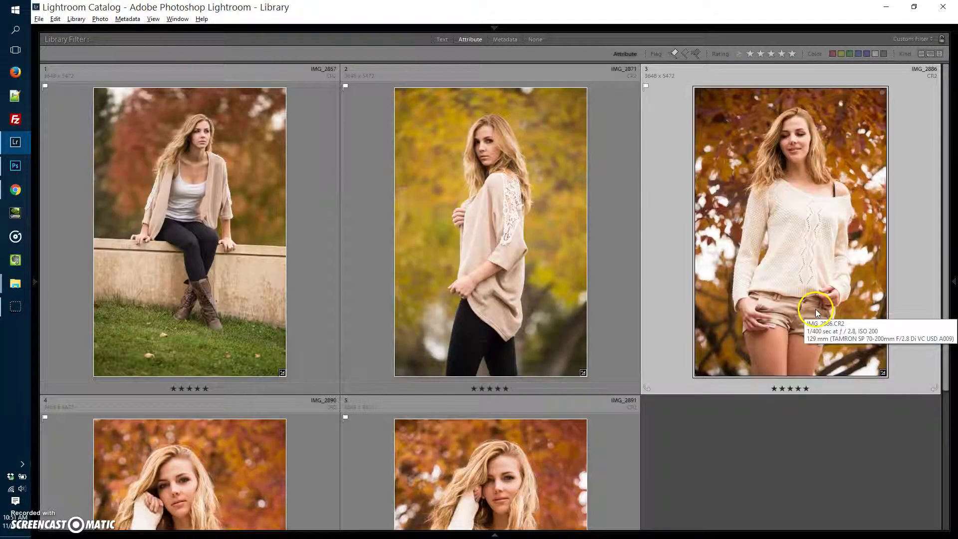
key("4")
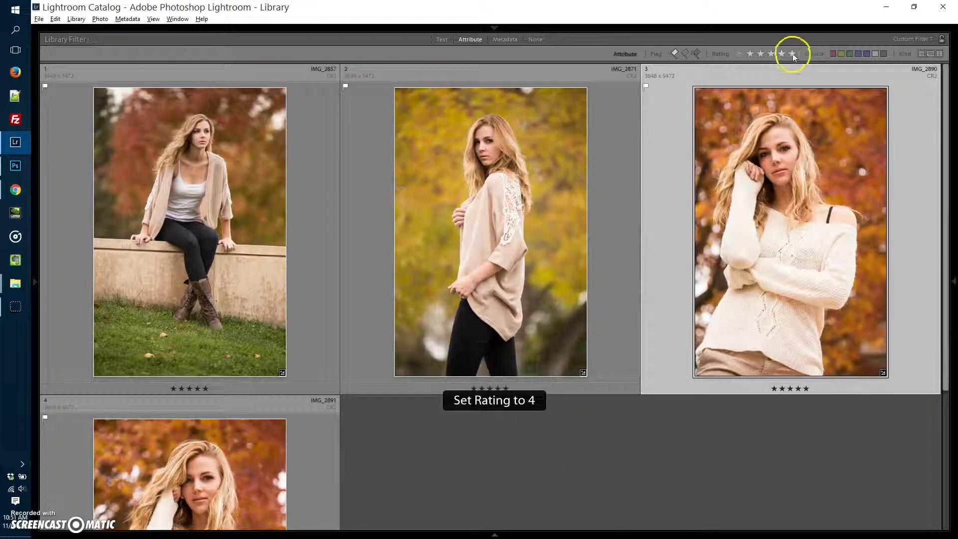
Lower IMG_2890 to a four-star rating as well
scroll(816, 289, "down", 4)
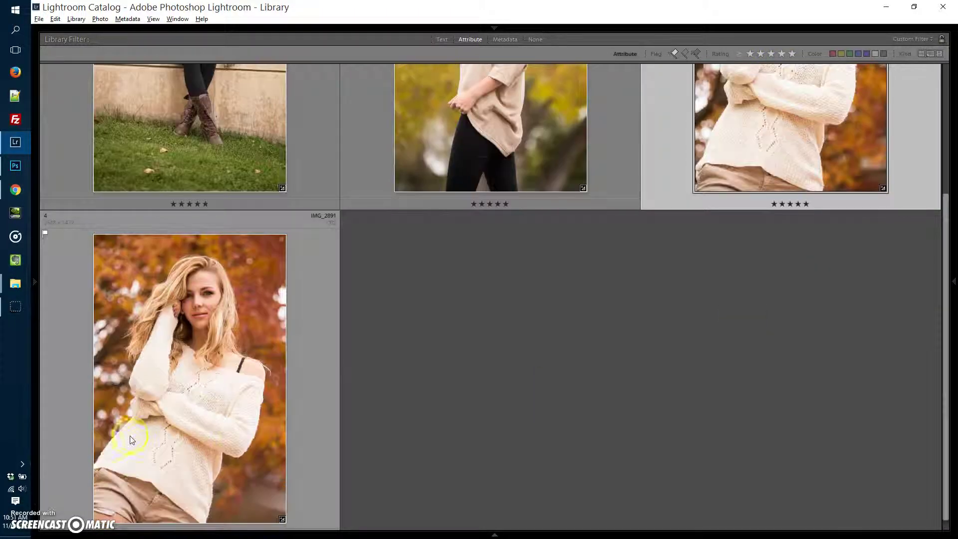
scroll(874, 390, "up", 3)
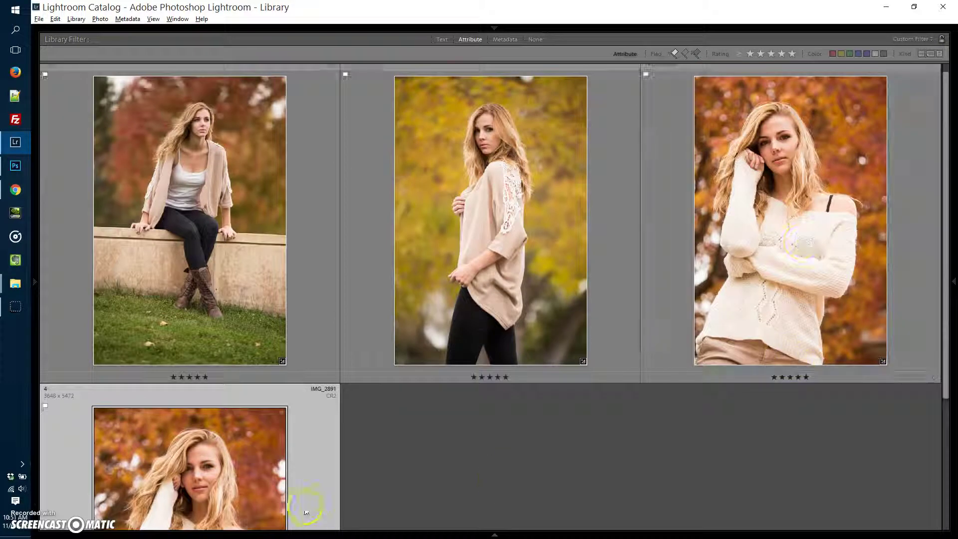
scroll(311, 487, "down", 2)
left_click(190, 389)
scroll(827, 432, "up", 2)
left_click(808, 254)
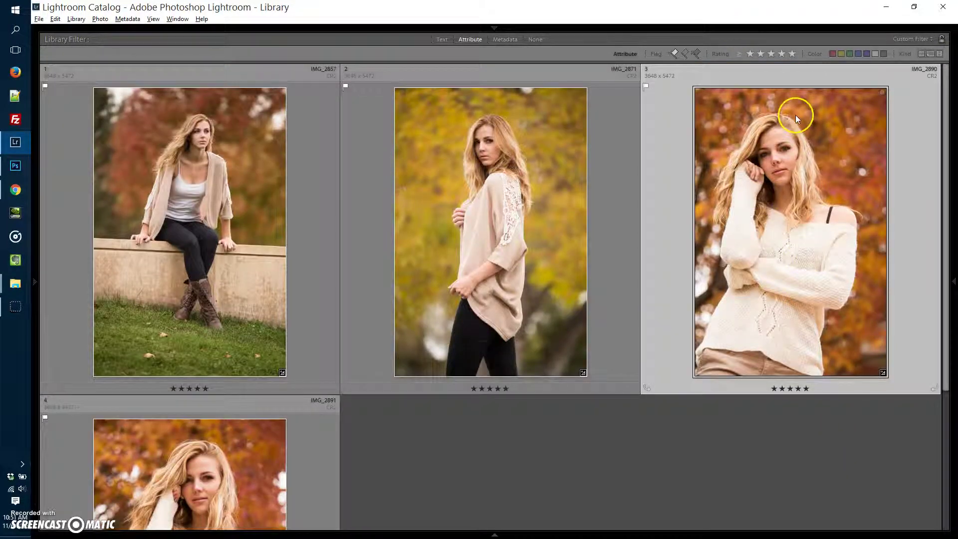
key("4")
Select the three remaining five-star picks, starting from IMG_2857
left_click(299, 267)
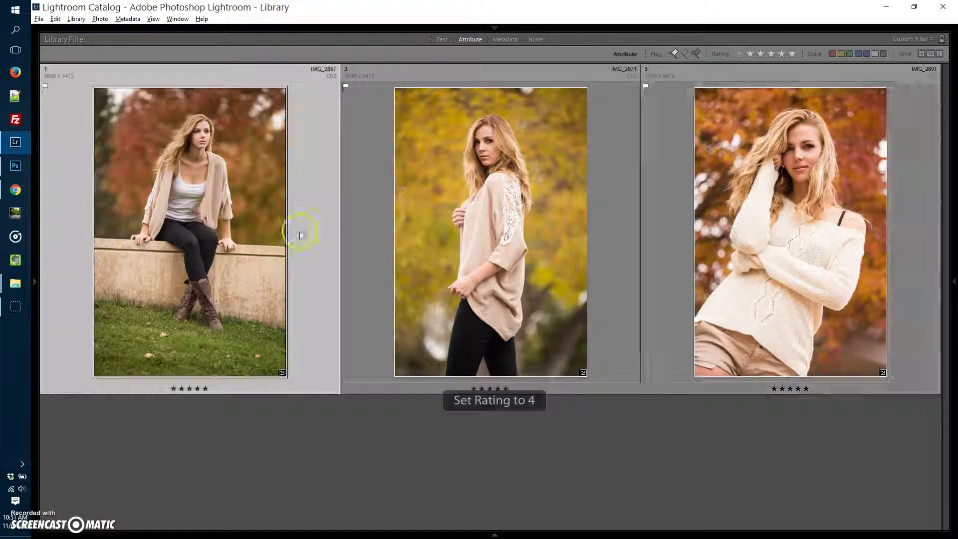
left_click(790, 243, "shift")
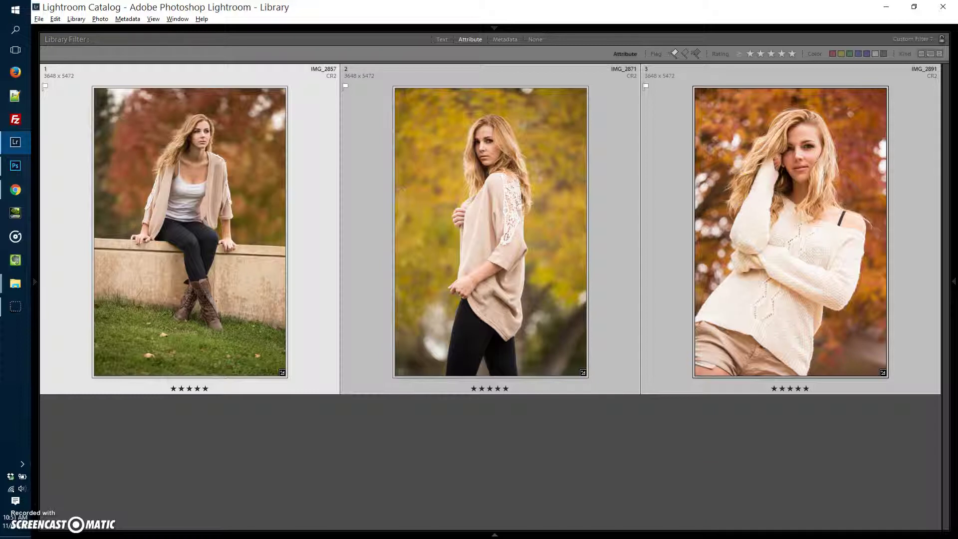
left_click(792, 65)
Clear the rating filter so every photo of the shoot shows in the grid
left_click(794, 55)
scroll(552, 252, "down", 10)
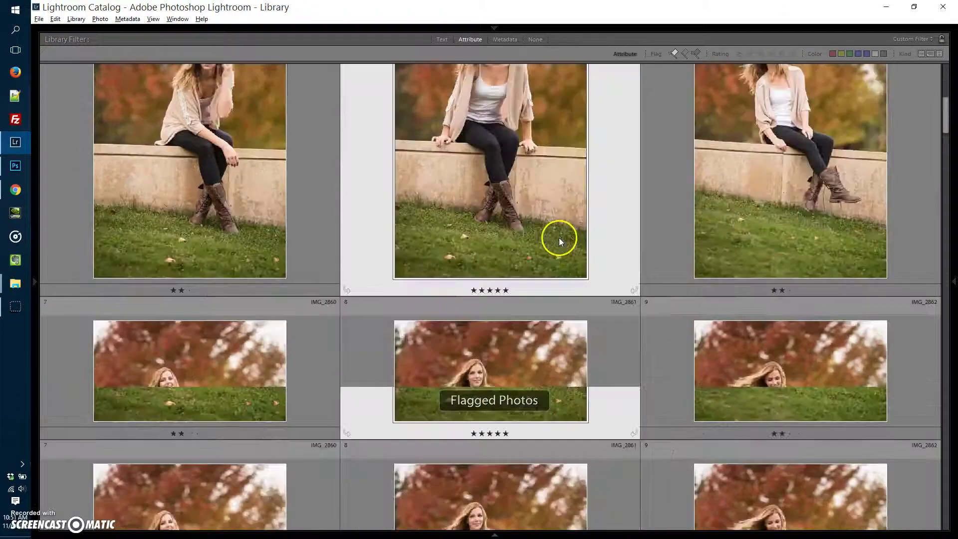
scroll(561, 235, "up", 10)
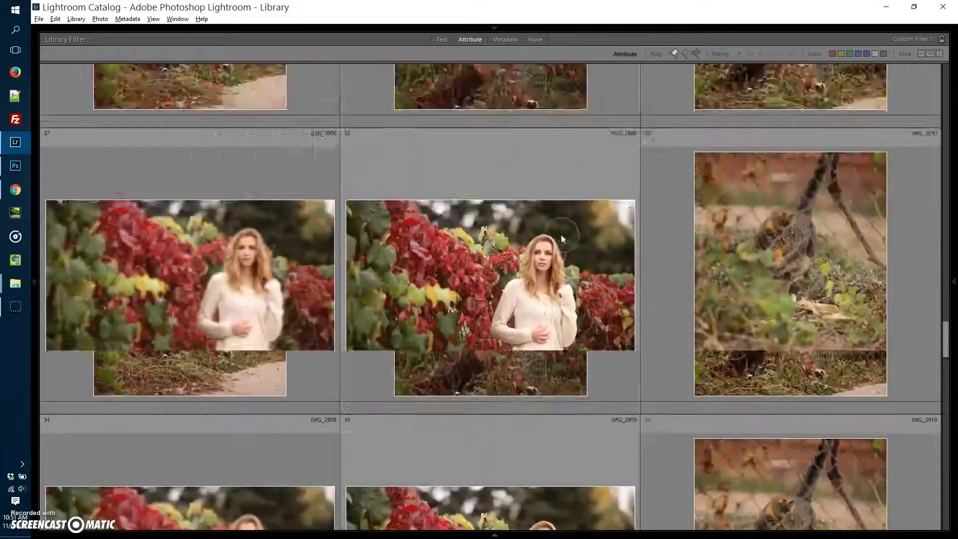
scroll(561, 235, "down", 10)
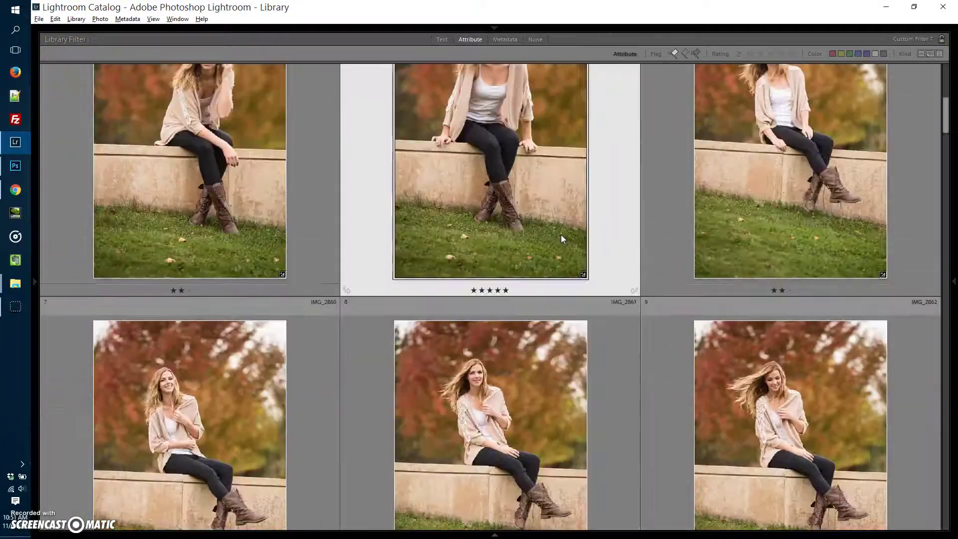
scroll(564, 230, "up", 5)
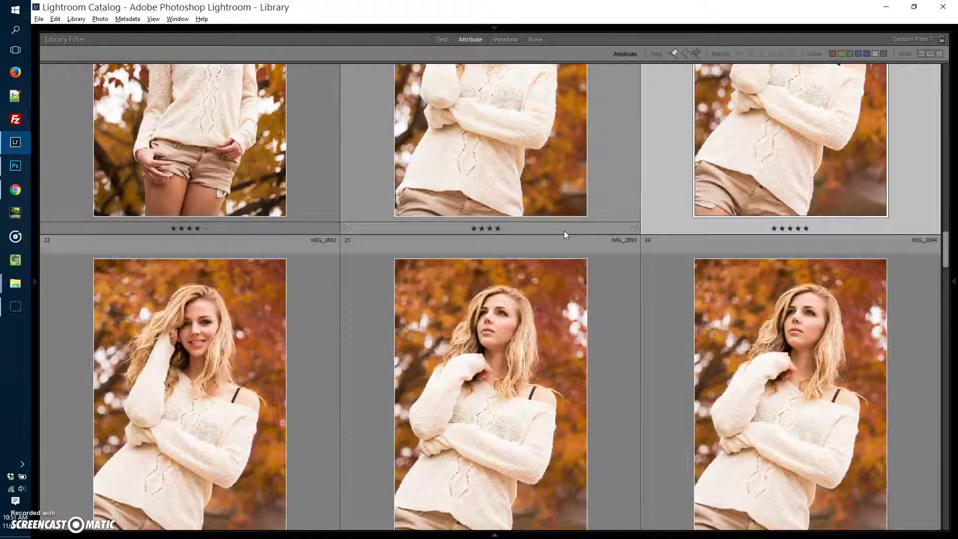
scroll(653, 263, "up", 10)
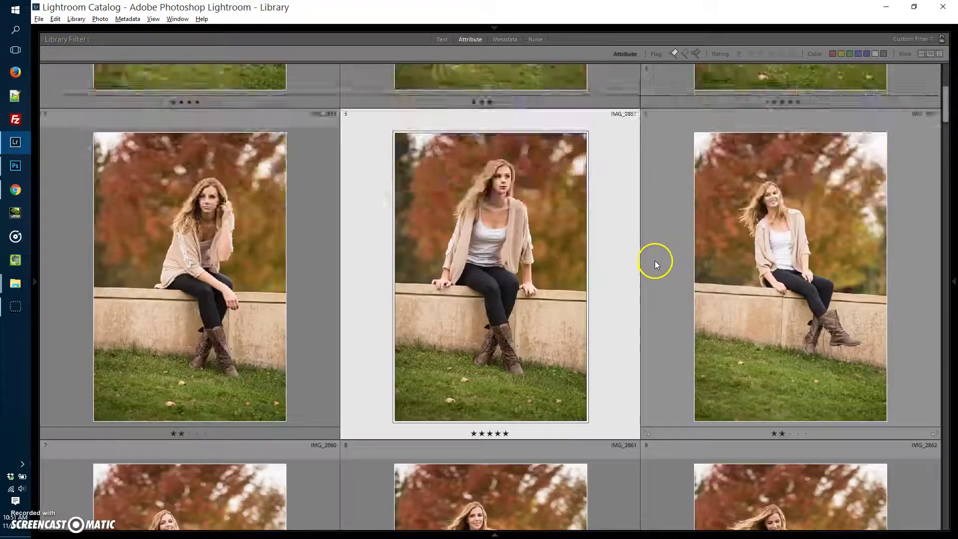
Give the three selected five-star picks a yellow colour label, then deselect to check it
key("7")
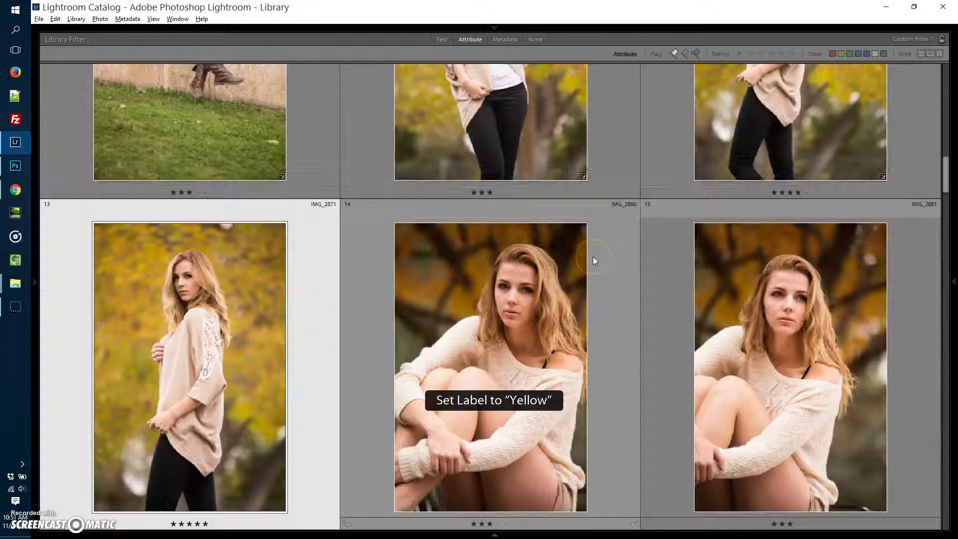
scroll(326, 319, "up", 3)
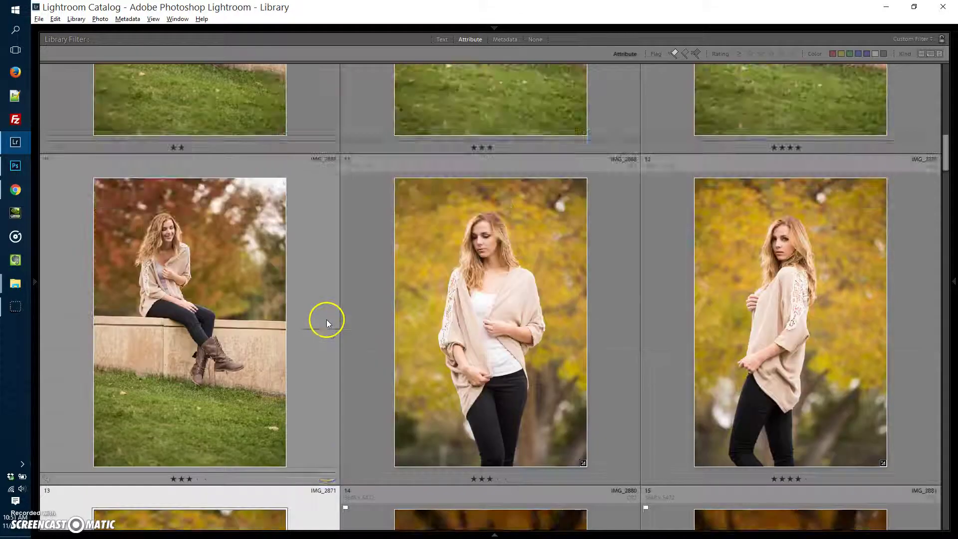
scroll(326, 320, "down", 4)
scroll(415, 321, "up", 4)
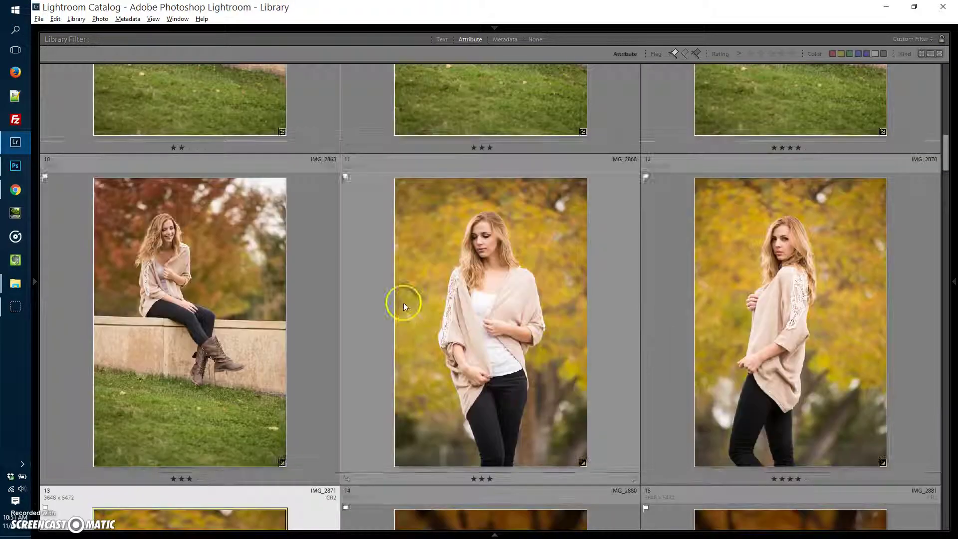
left_click(421, 315)
scroll(429, 317, "down", 4)
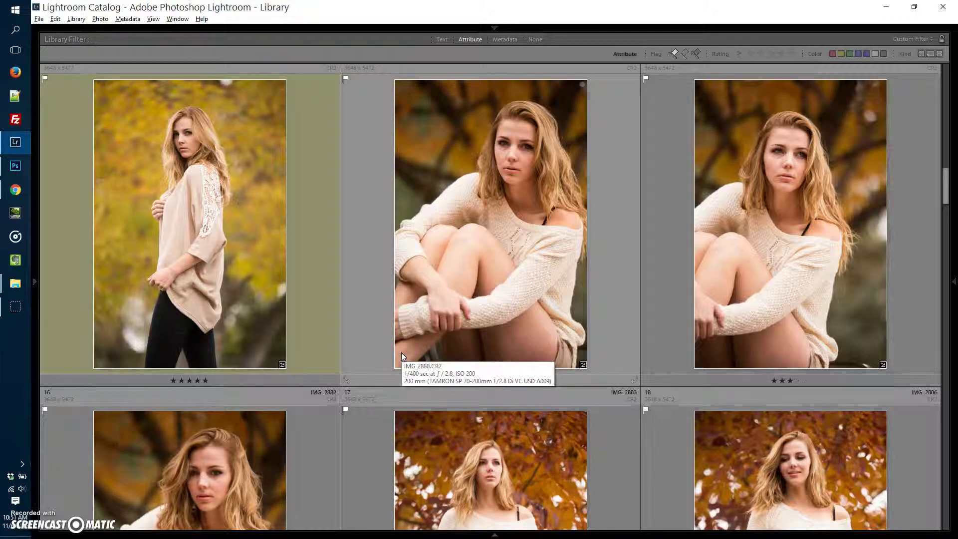
scroll(402, 355, "up", 3)
left_click(546, 270)
scroll(546, 266, "up", 3)
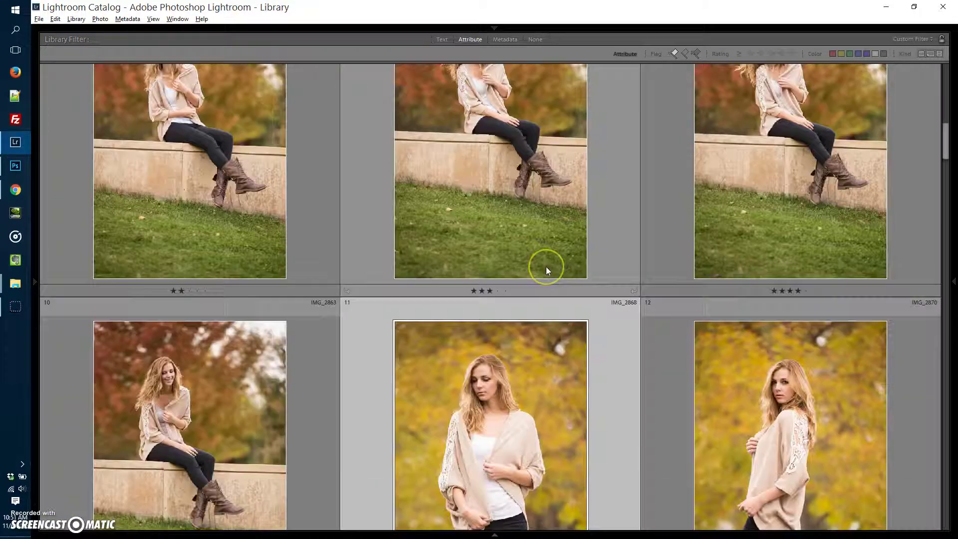
scroll(546, 267, "down", 3)
left_click(370, 381)
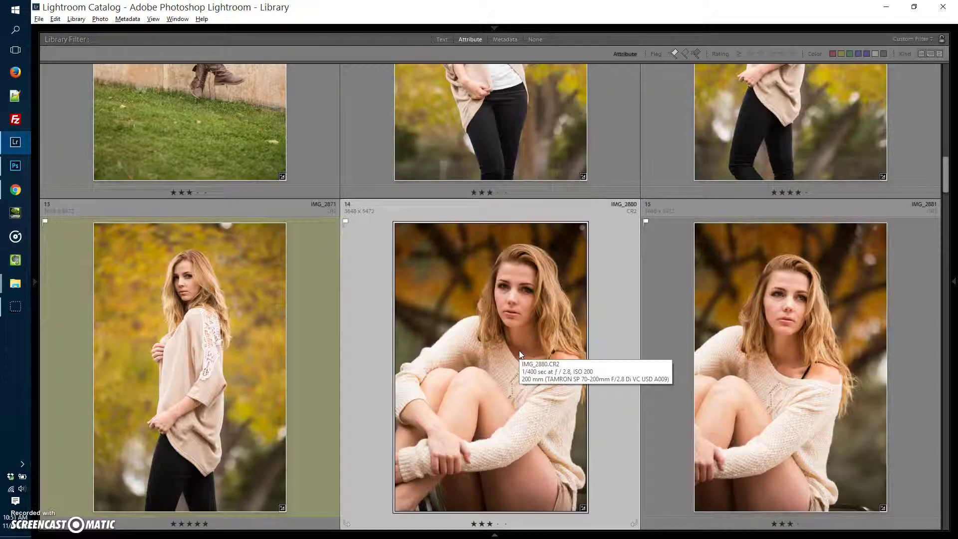
key("6")
left_click(415, 362)
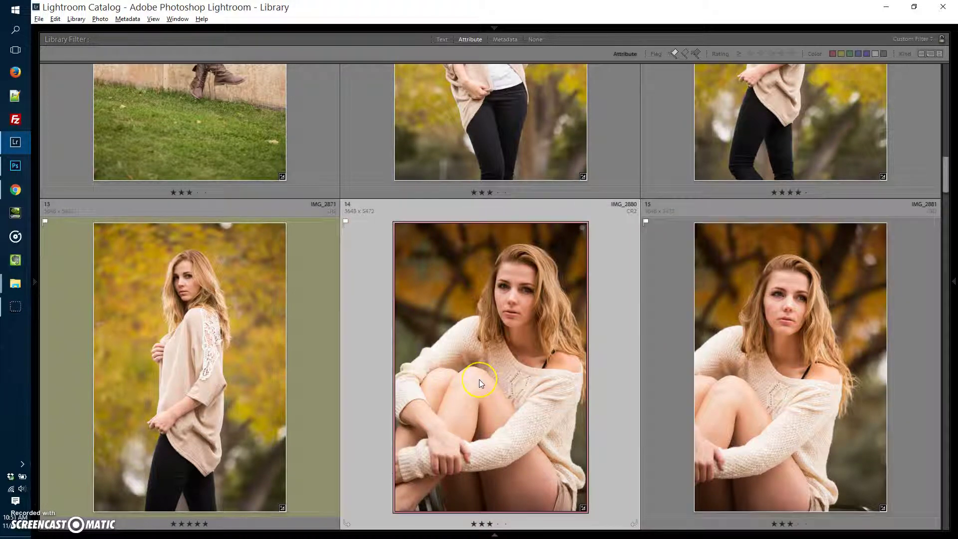
key("6")
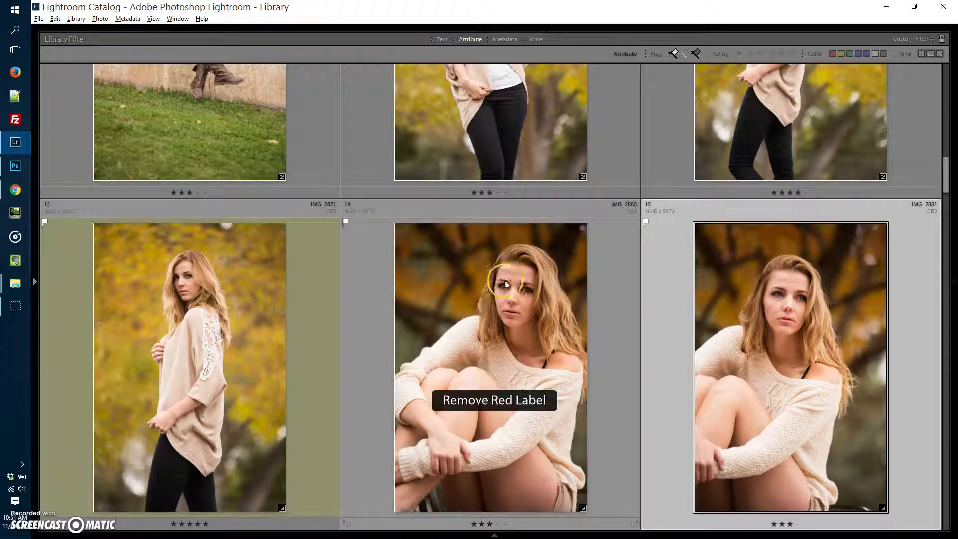
scroll(316, 342, "down", 3)
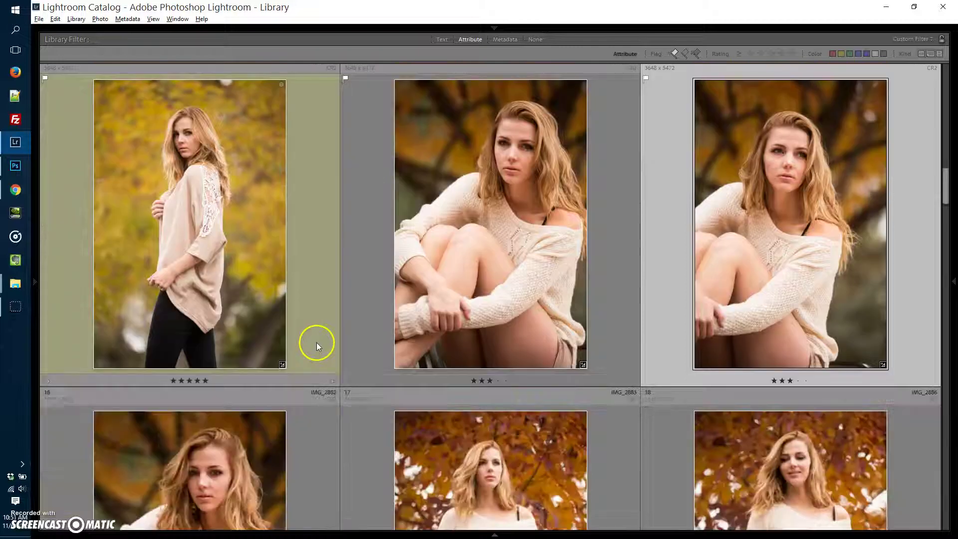
left_click(282, 260)
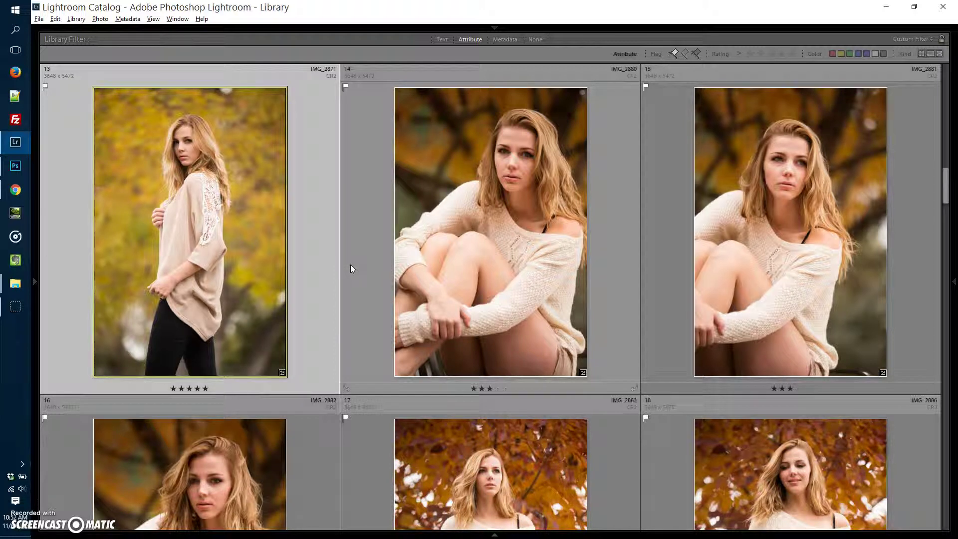
scroll(350, 264, "up", 9)
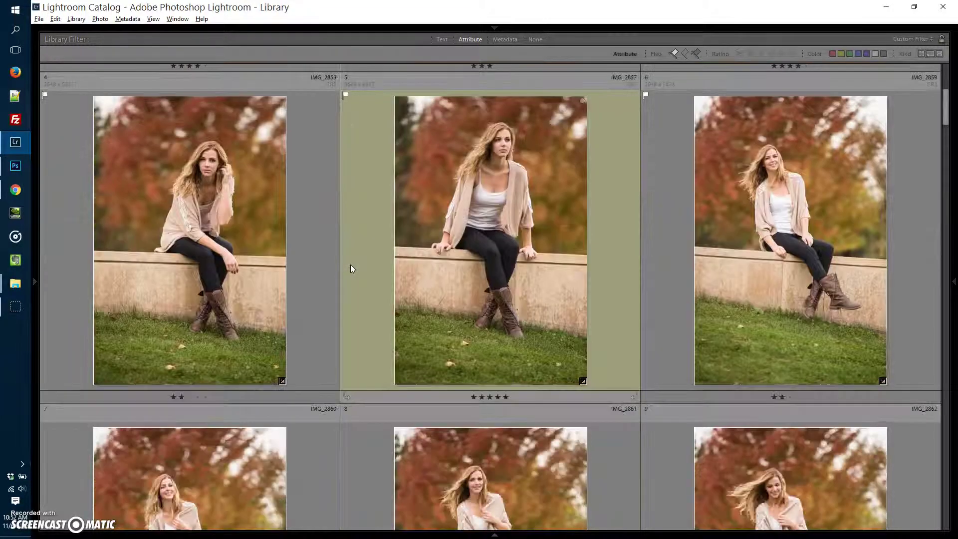
left_click(350, 265)
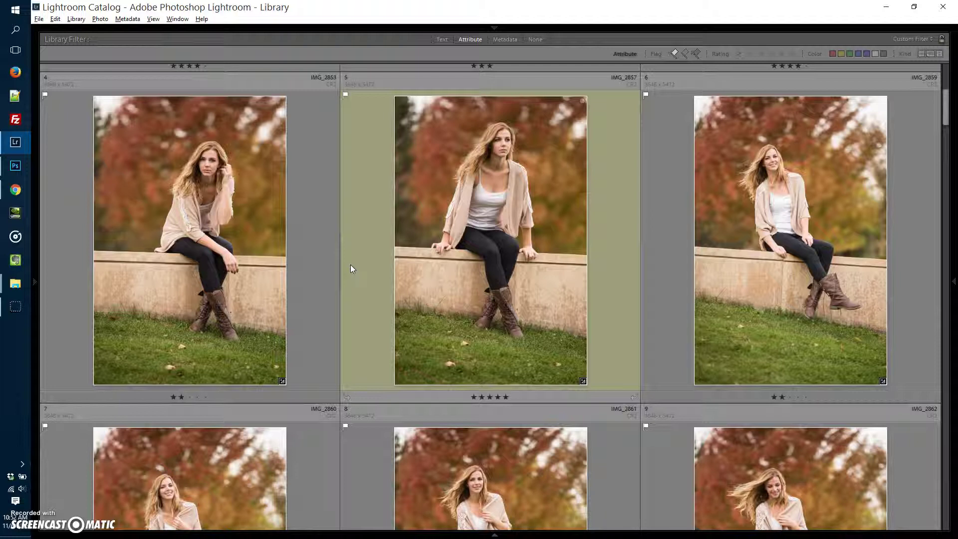
scroll(350, 265, "down", 9)
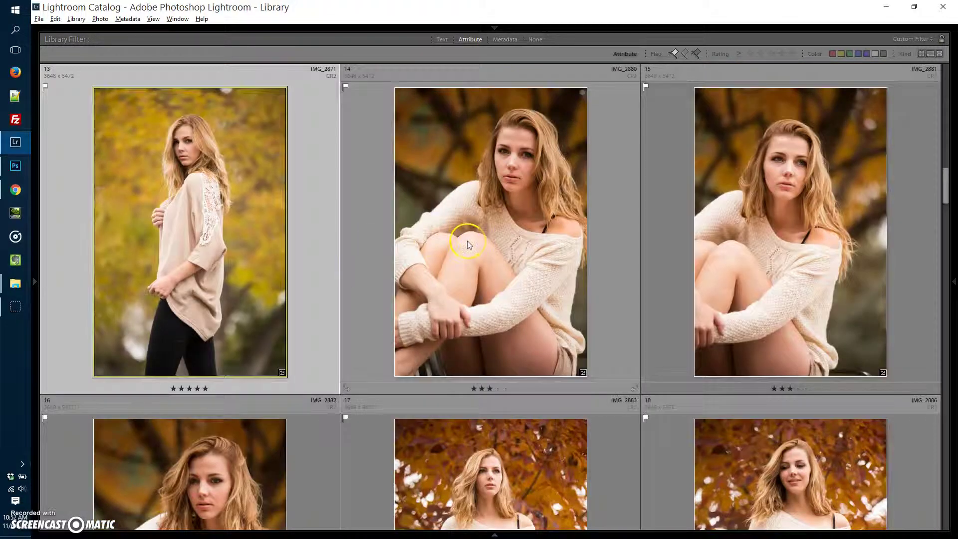
left_click(272, 289)
left_click(343, 350)
scroll(342, 350, "up", 10)
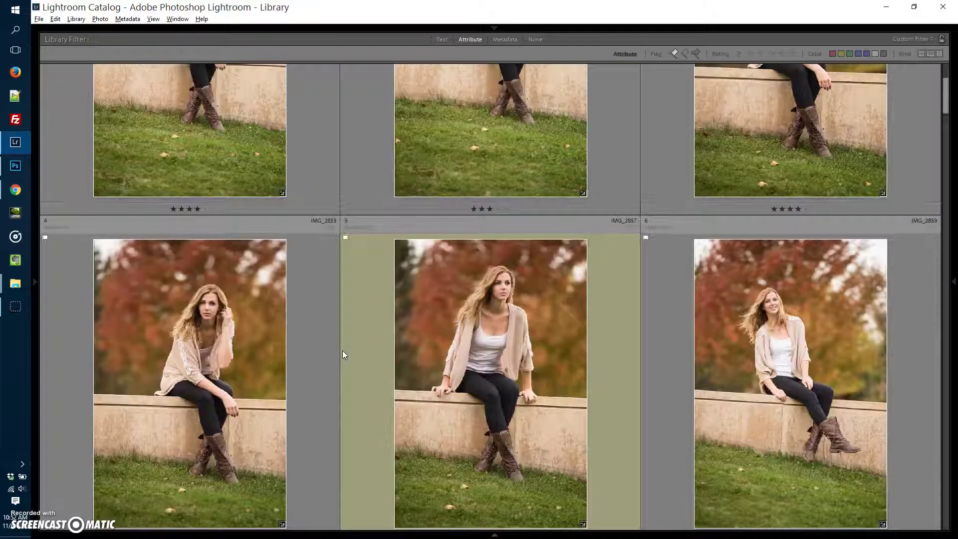
Filter the grid by the yellow colour label and clear the photo selection
left_click(843, 54)
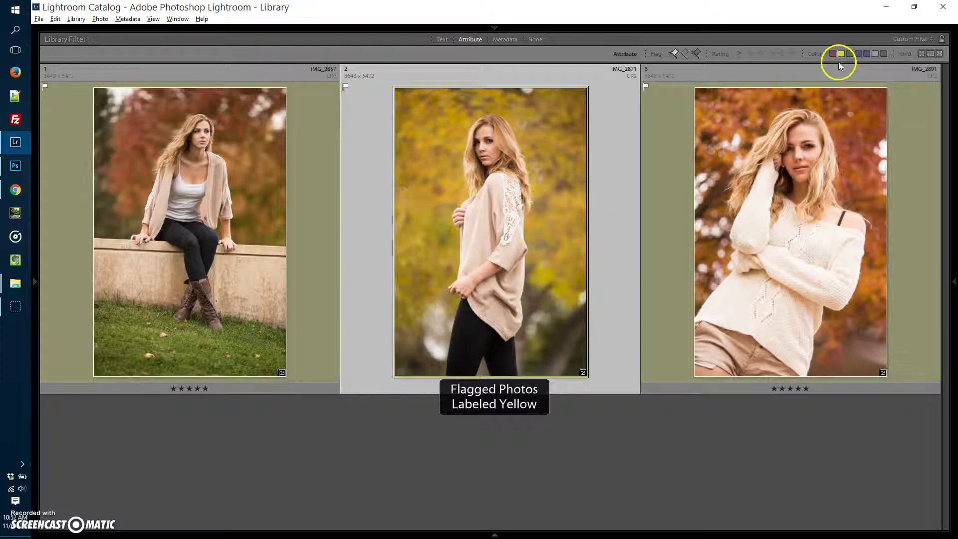
left_click(693, 466)
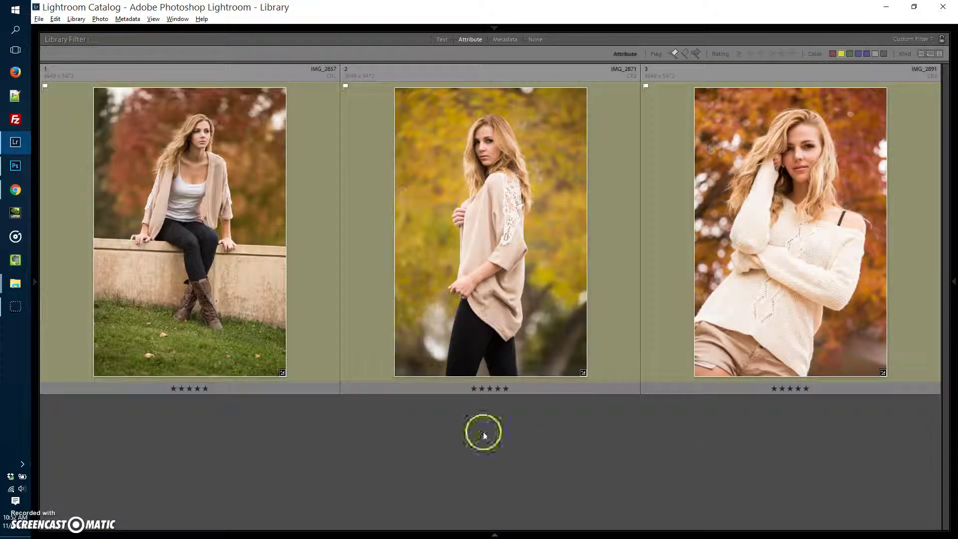